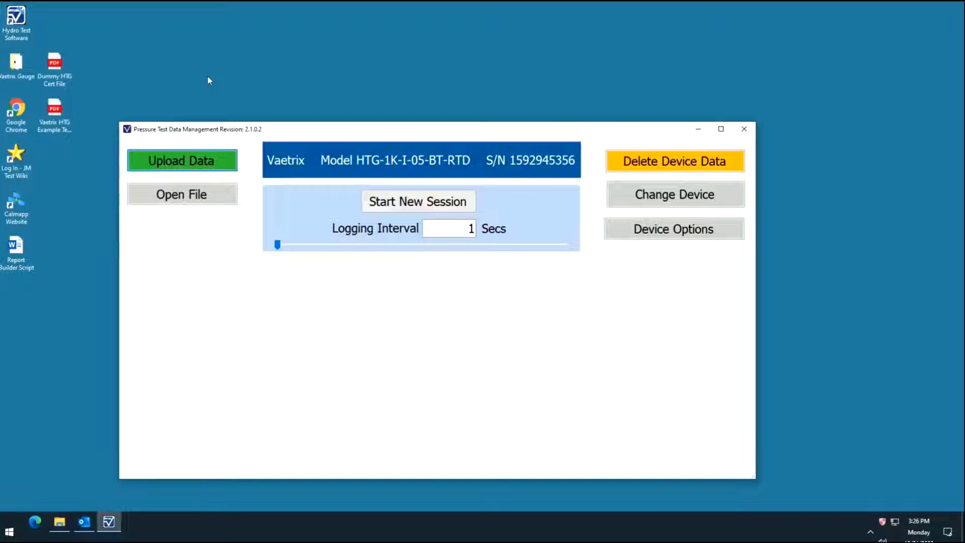
# Open the Customer Hydro - Extended data file from the desktop's Vaetrix Gauge folder and move the graph window toward the screen centre
pyautogui.click(224, 196)
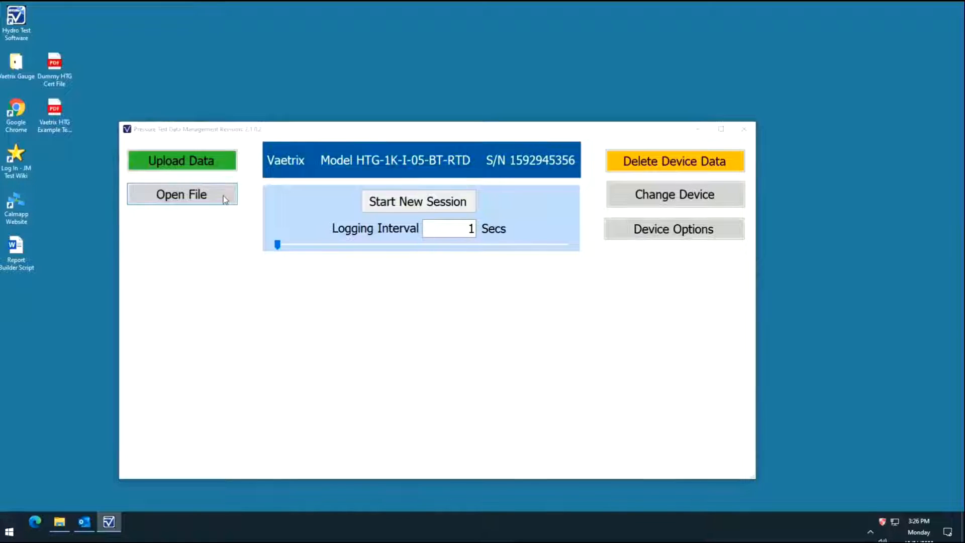
pyautogui.click(224, 197)
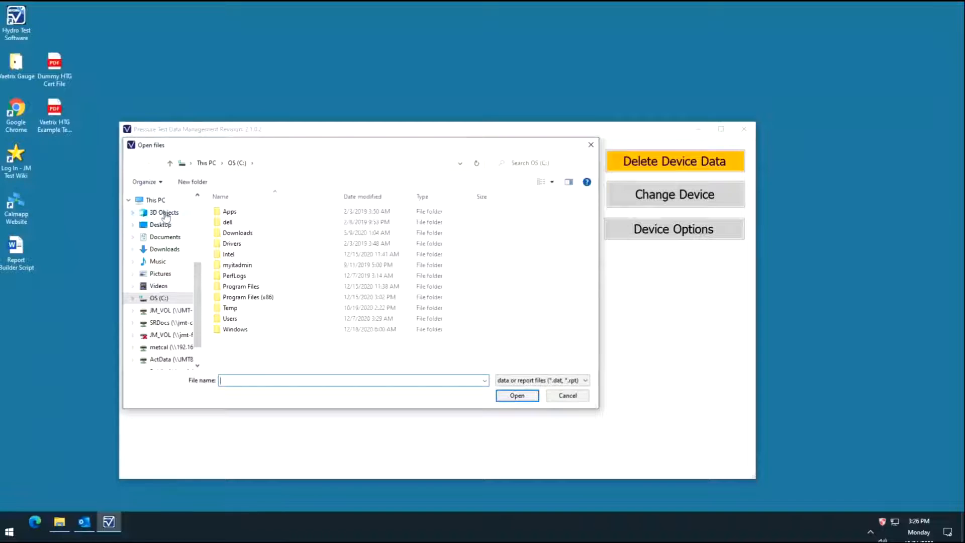
pyautogui.moveTo(203, 287); pyautogui.dragTo(193, 211)
pyautogui.click(166, 217)
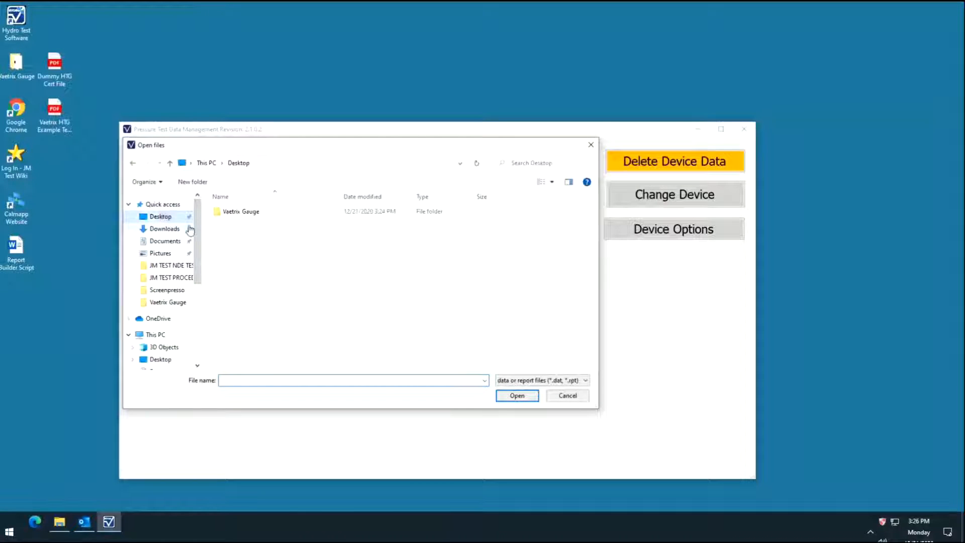
pyautogui.doubleClick(230, 211)
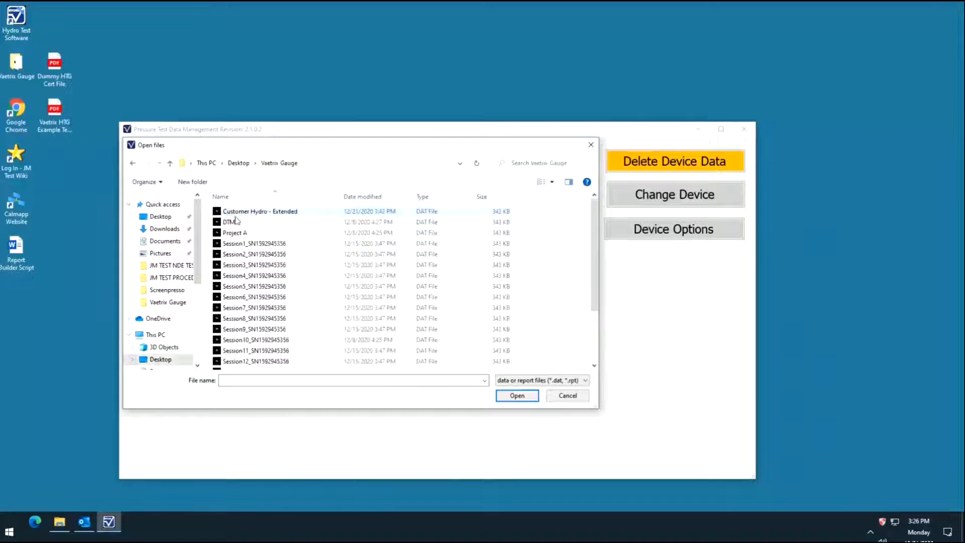
pyautogui.doubleClick(310, 215)
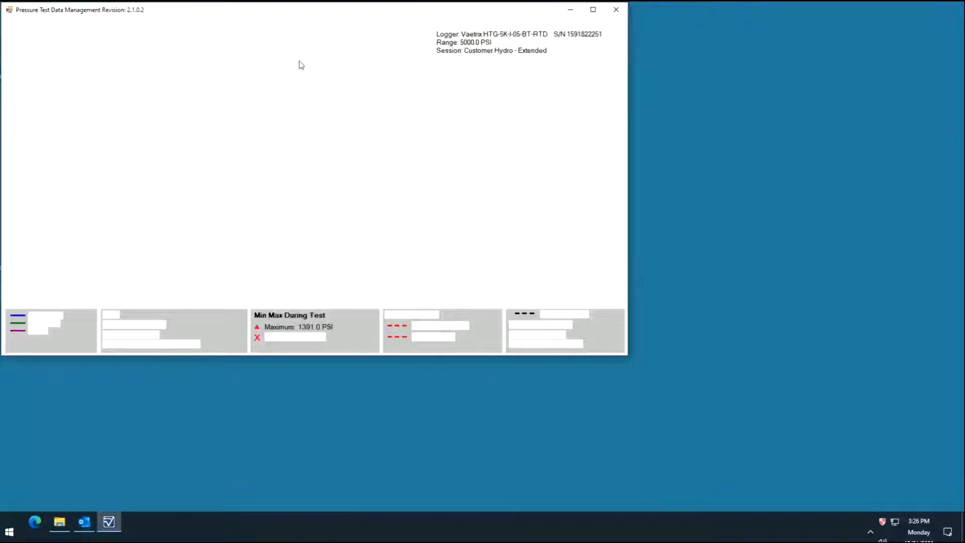
pyautogui.moveTo(335, 11); pyautogui.dragTo(441, 80)
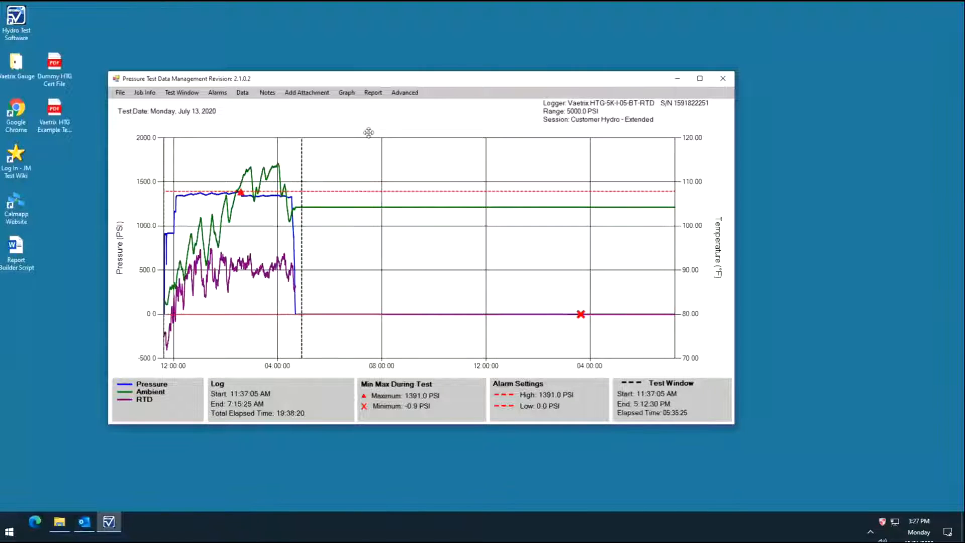
# Crop the logged data using a test window that ends at about 4:55 PM, declining to save the report first
pyautogui.click(411, 94)
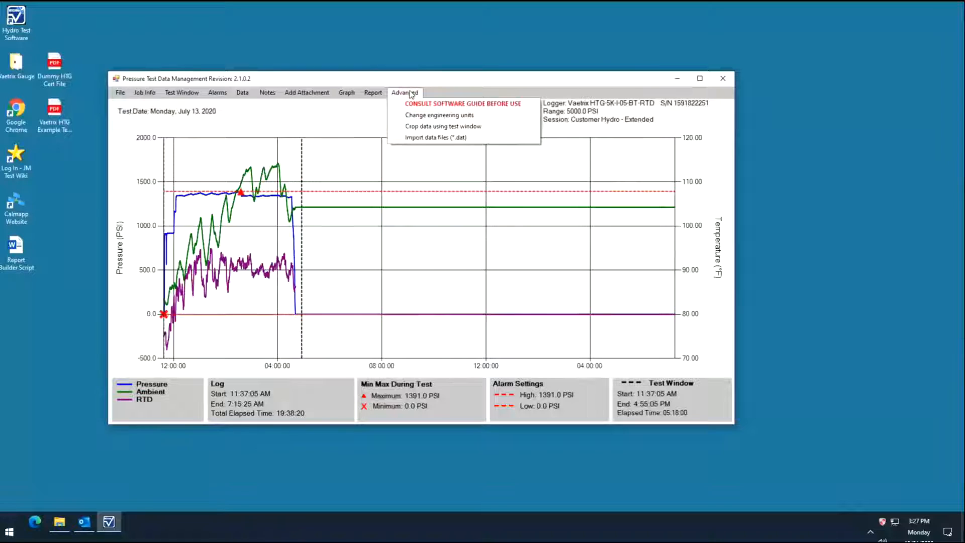
pyautogui.click(502, 126)
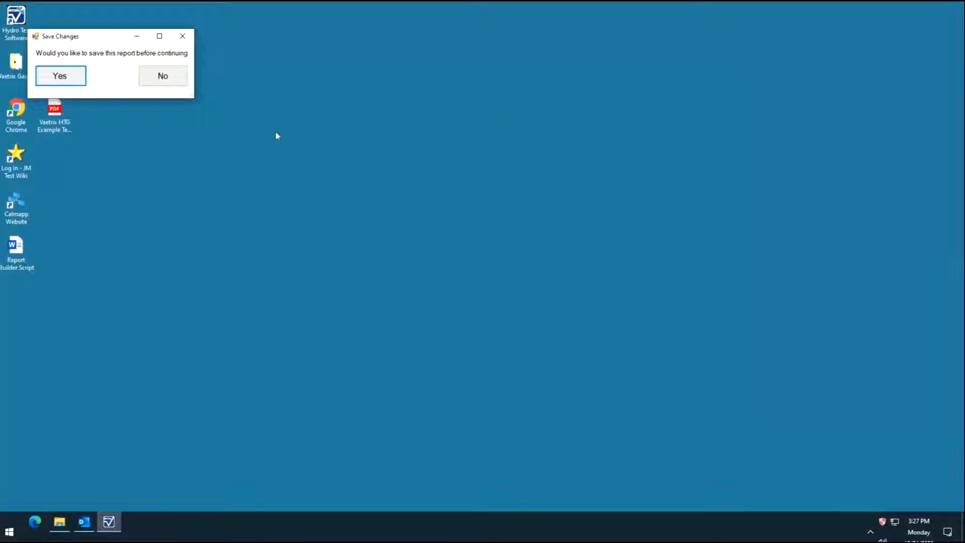
pyautogui.click(184, 78)
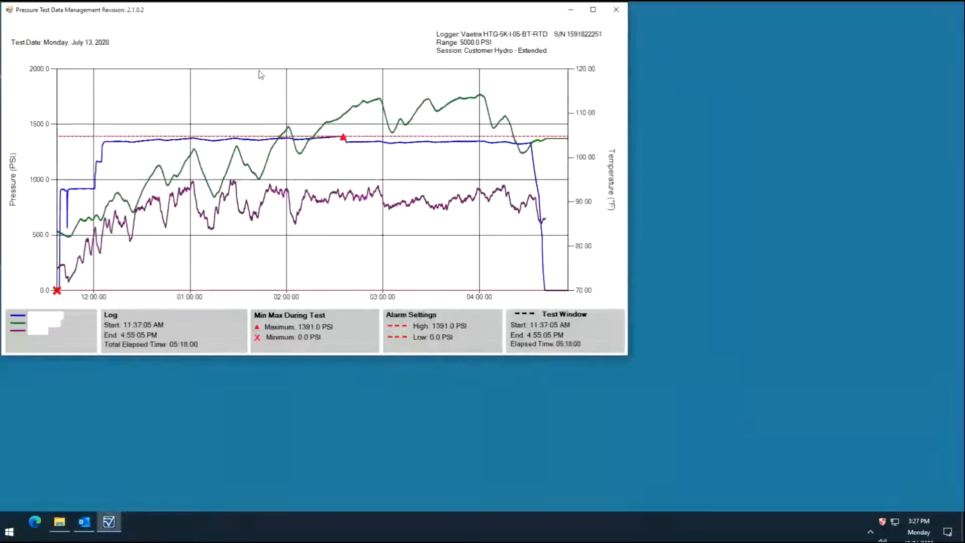
pyautogui.moveTo(298, 12); pyautogui.dragTo(417, 88)
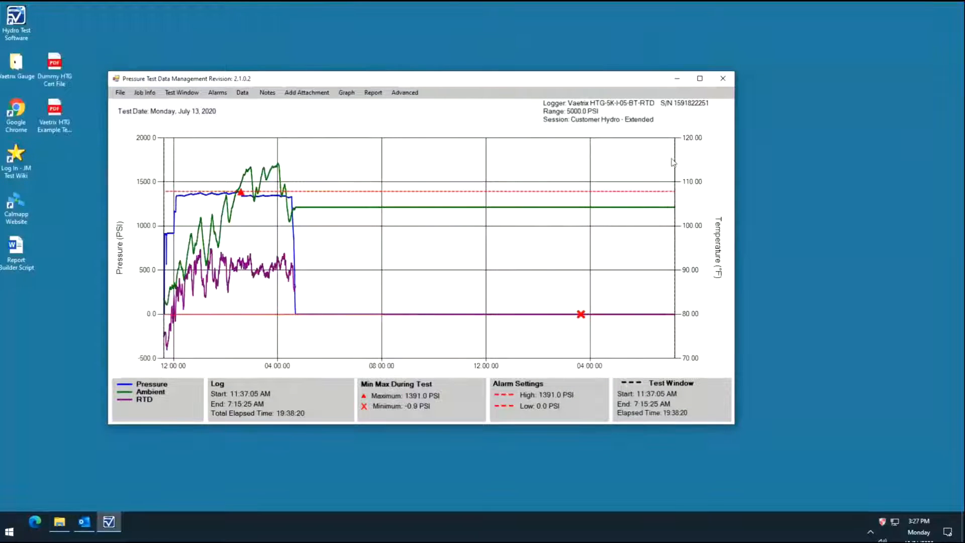
pyautogui.moveTo(675, 157); pyautogui.dragTo(496, 164)
pyautogui.moveTo(362, 180); pyautogui.dragTo(301, 184)
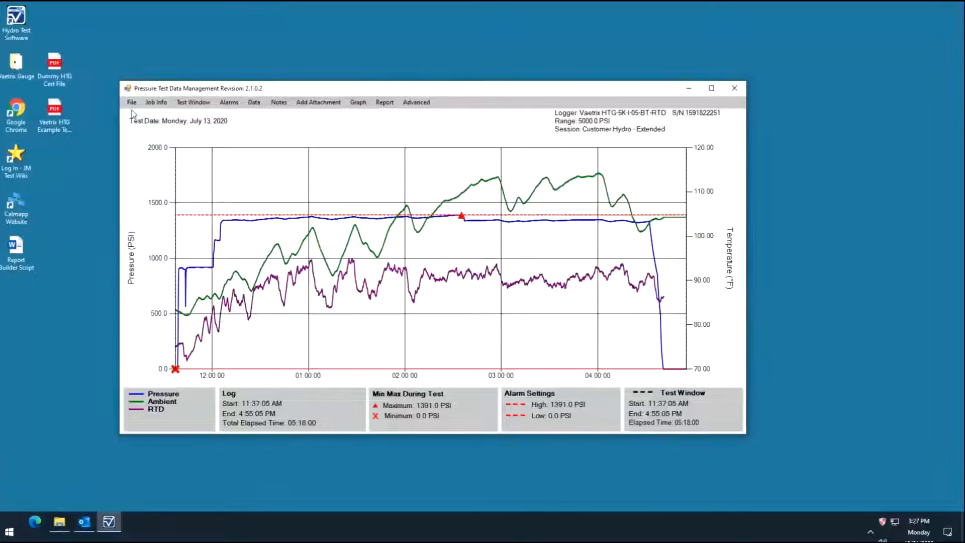
# In the job information, enter "Client Name, LLC" as the client name and "Demo Report" as the project title
pyautogui.click(169, 103)
pyautogui.click(171, 104)
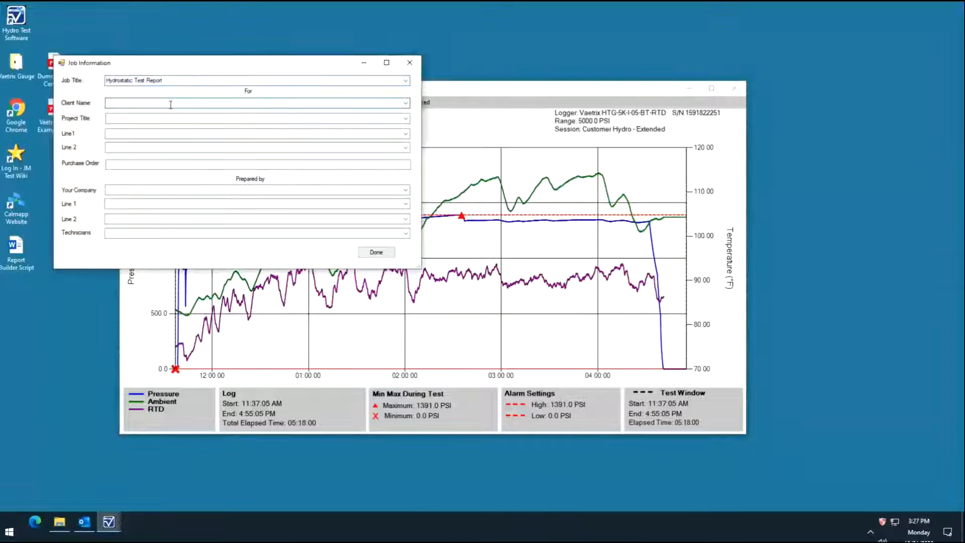
pyautogui.write('Client')
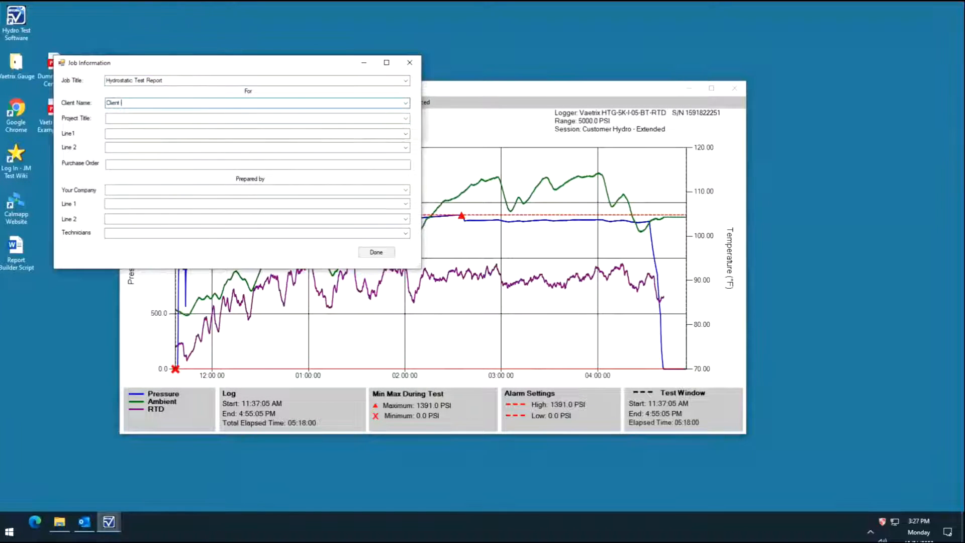
pyautogui.write(' Name')
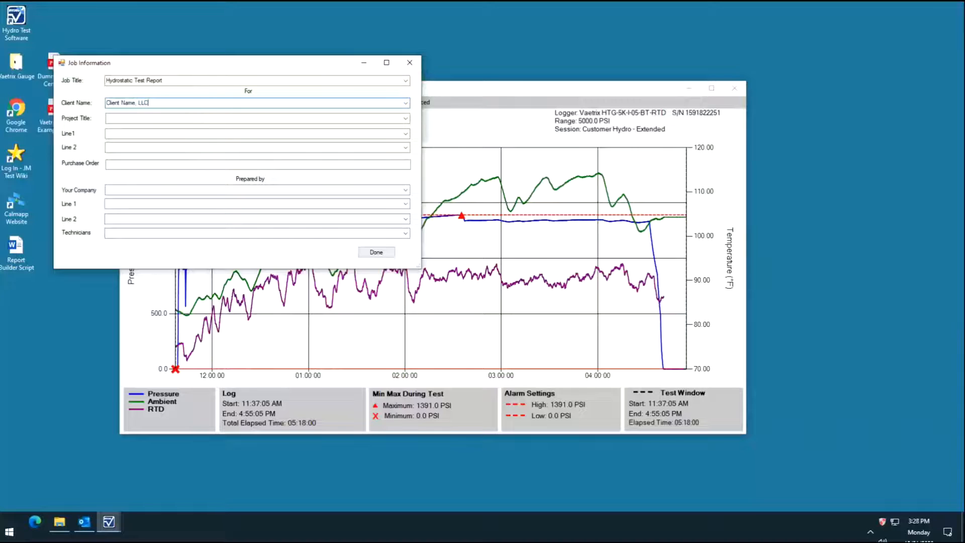
pyautogui.write(', LLC')
pyautogui.press('Tab')
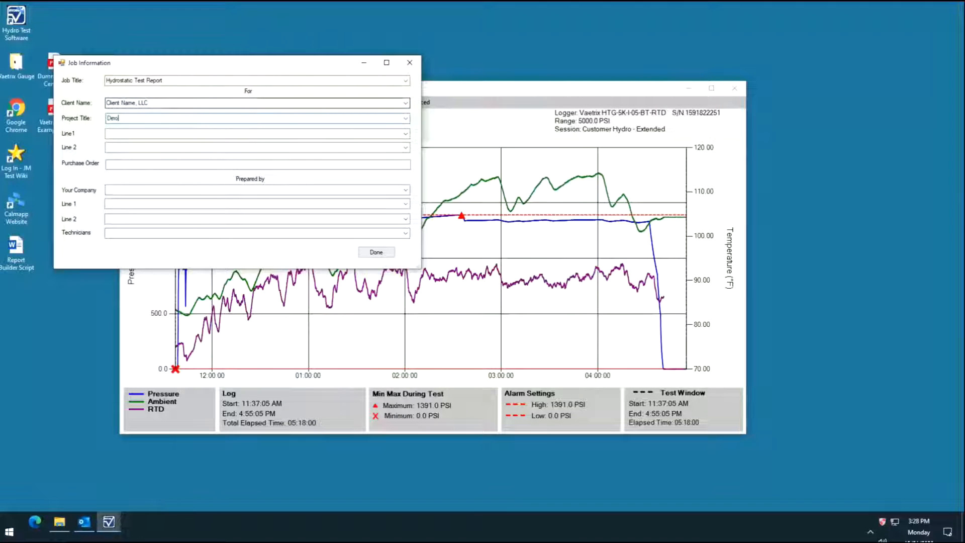
pyautogui.write('Demo e')
pyautogui.press('BackSpace')
pyautogui.press('BackSpace')
pyautogui.press('BackSpace')
pyautogui.press('BackSpace')
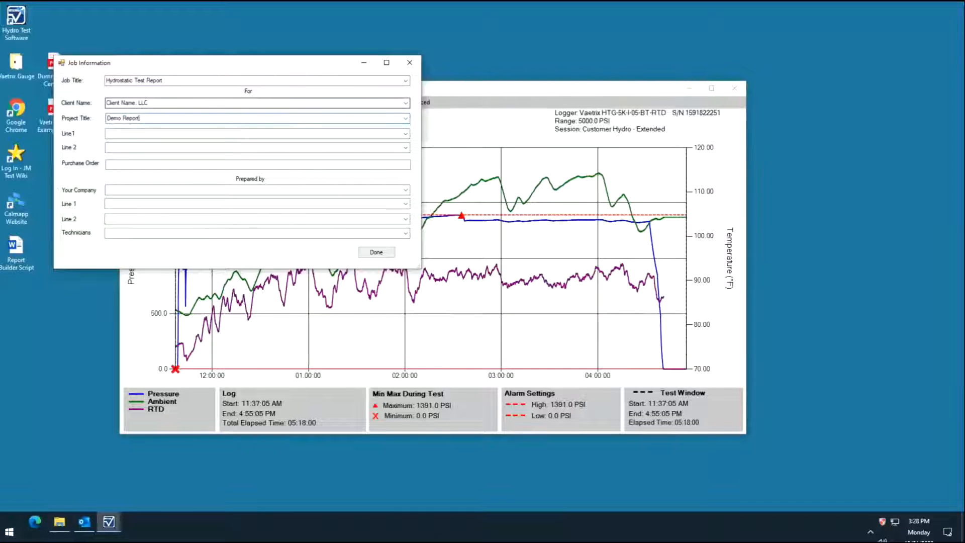
pyautogui.press('Tab')
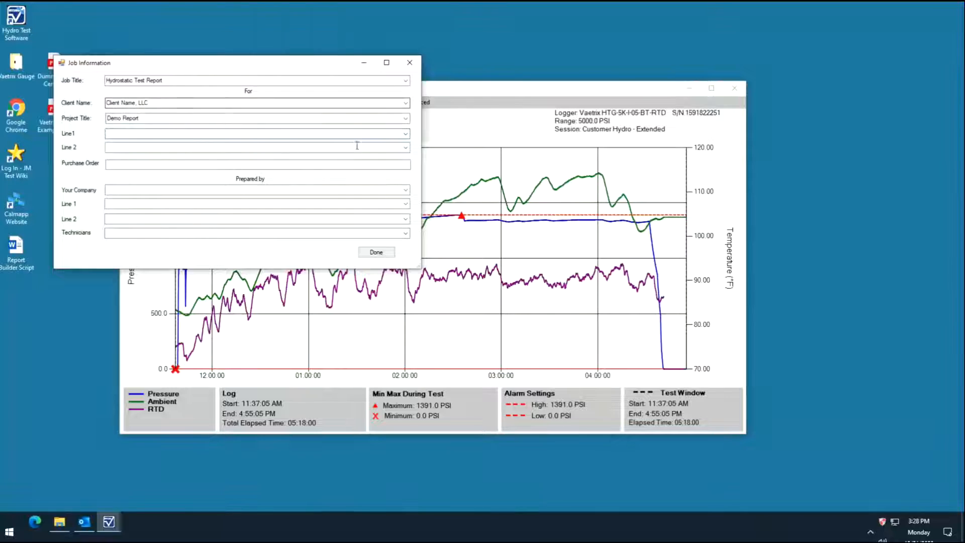
# Fill in the client's two address lines from the saved entries and enter the purchase order number
pyautogui.click(405, 133)
pyautogui.click(351, 143)
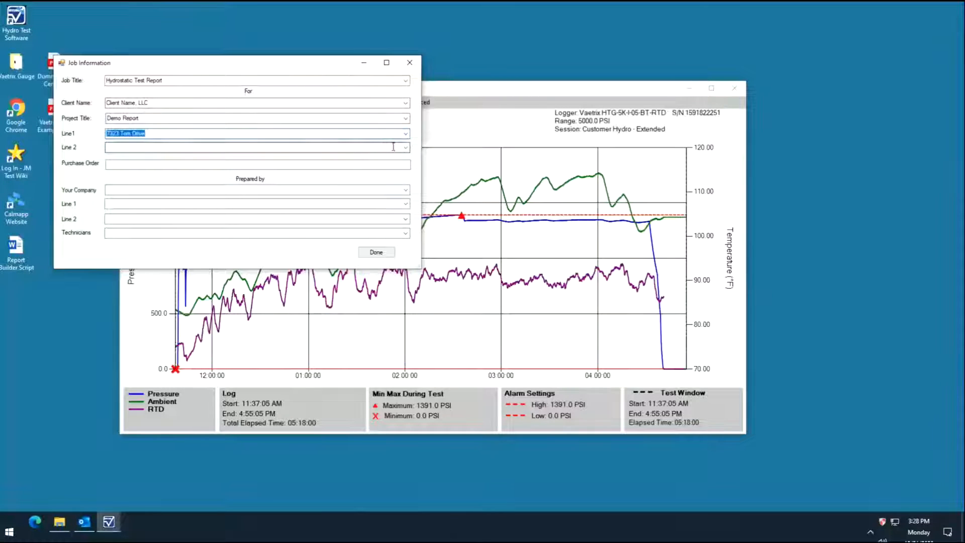
pyautogui.click(405, 147)
pyautogui.click(376, 156)
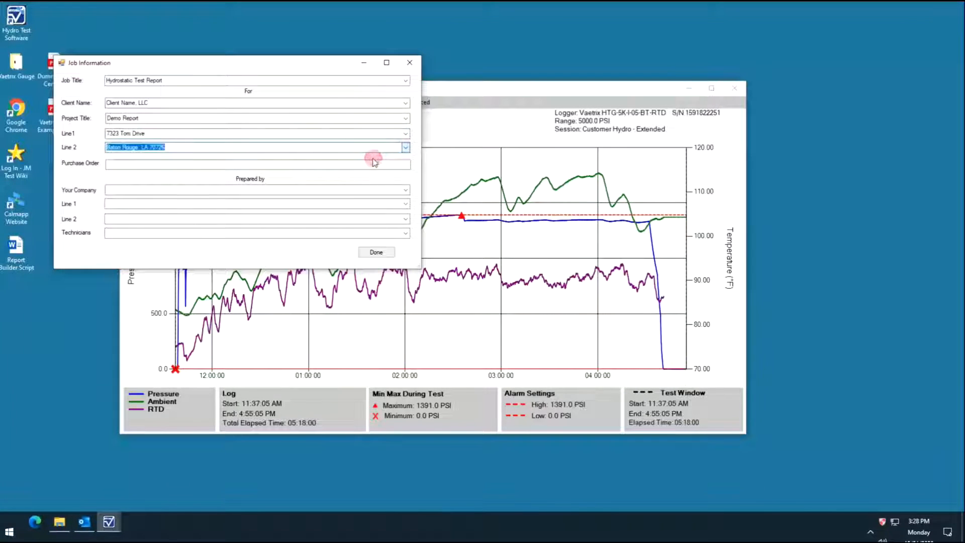
pyautogui.click(317, 164)
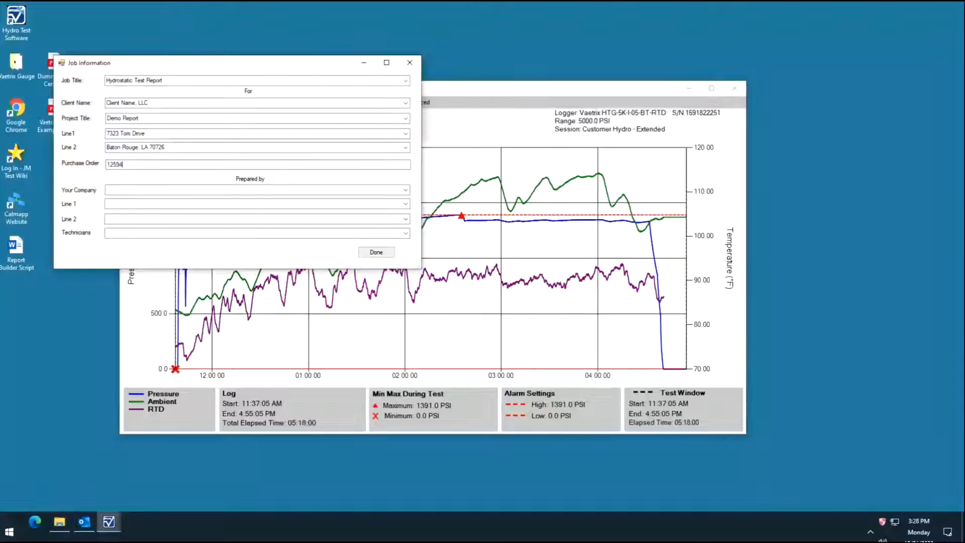
# Complete the preparer details with Contractor, LLC, its saved two-line address and the saved technicians' names, and accept the job information
pyautogui.click(406, 190)
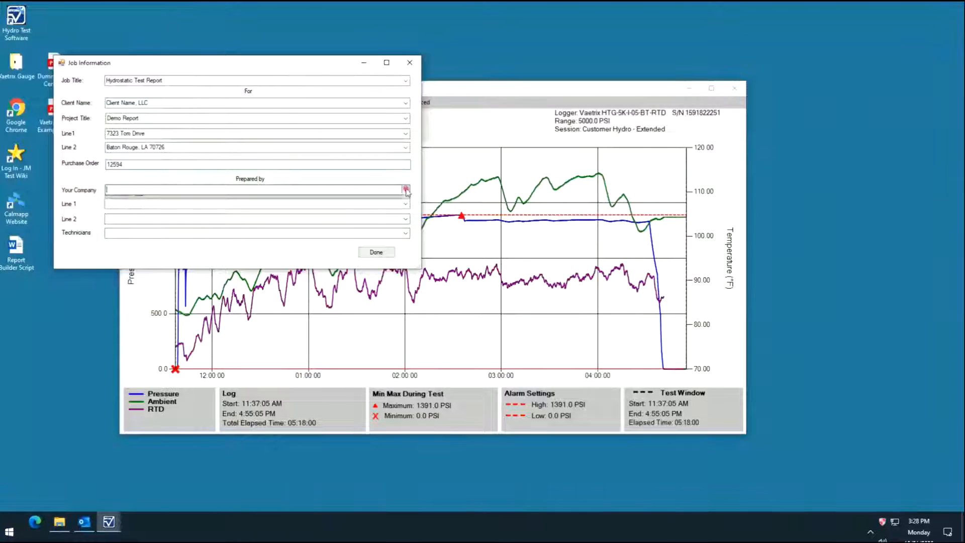
pyautogui.click(400, 200)
pyautogui.click(402, 205)
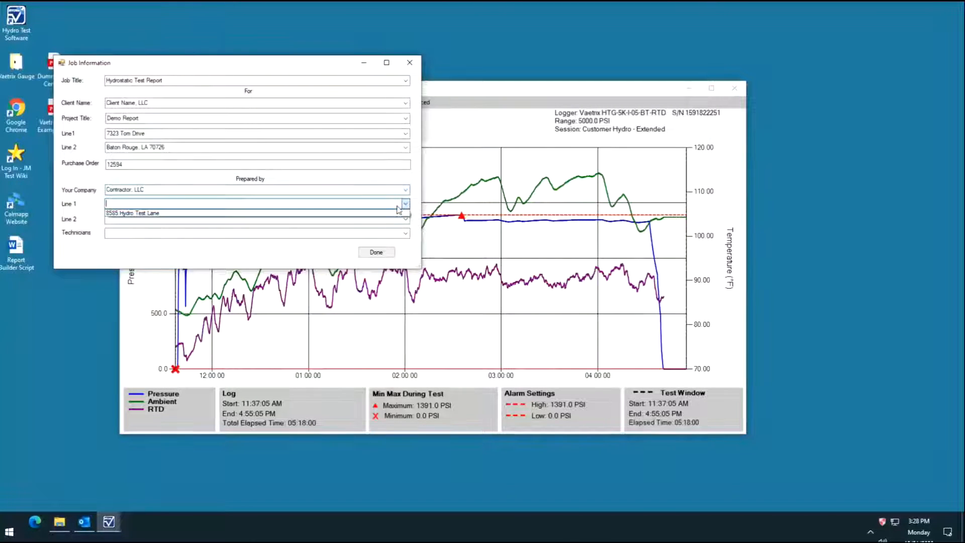
pyautogui.click(395, 213)
pyautogui.click(400, 219)
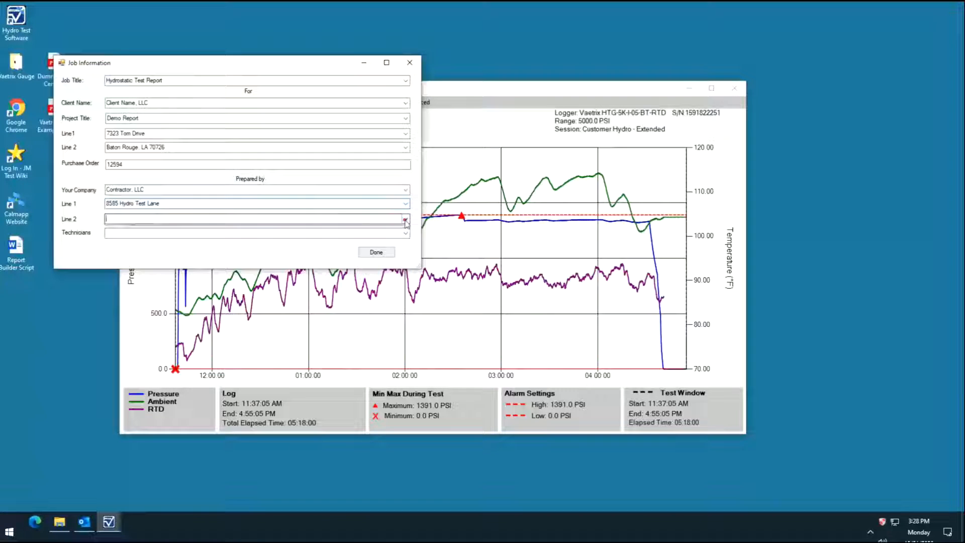
pyautogui.click(381, 228)
pyautogui.click(405, 234)
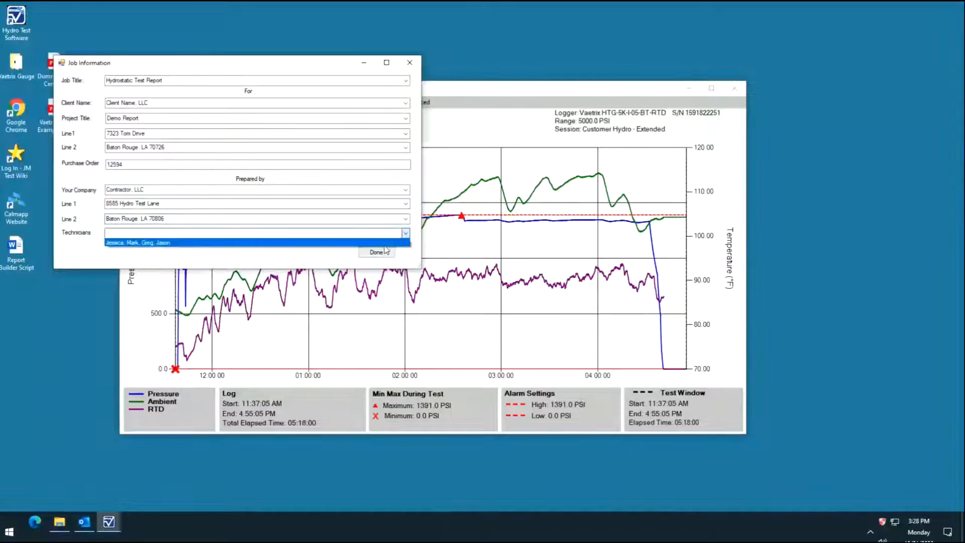
pyautogui.click(383, 243)
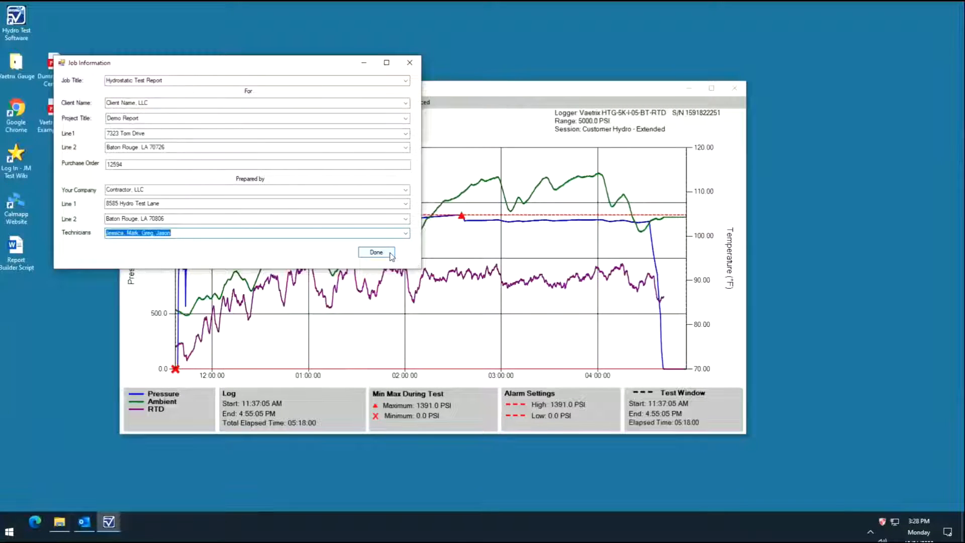
pyautogui.click(391, 257)
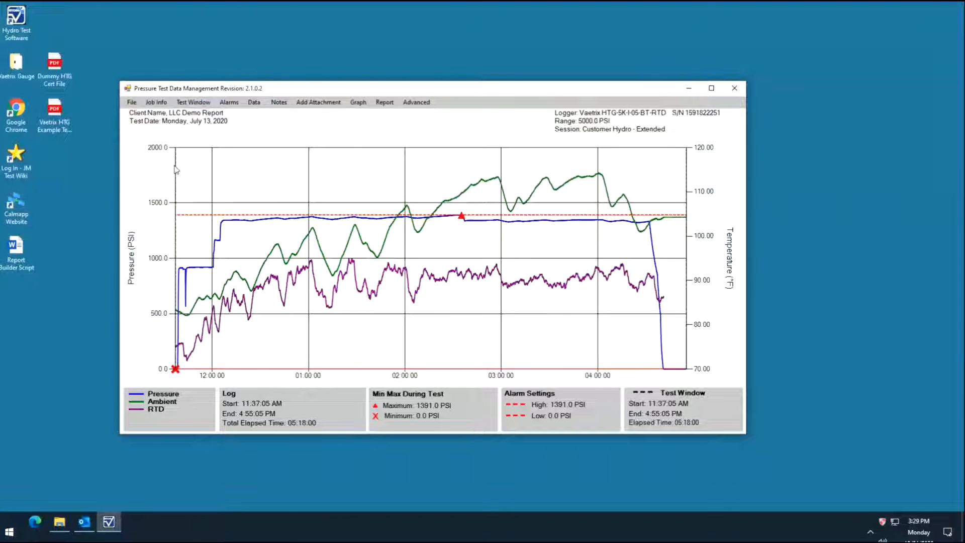
# Move the test window's start marker to about 12:08 PM and its end marker to about 4:30 PM on the graph
pyautogui.moveTo(175, 167); pyautogui.dragTo(221, 167)
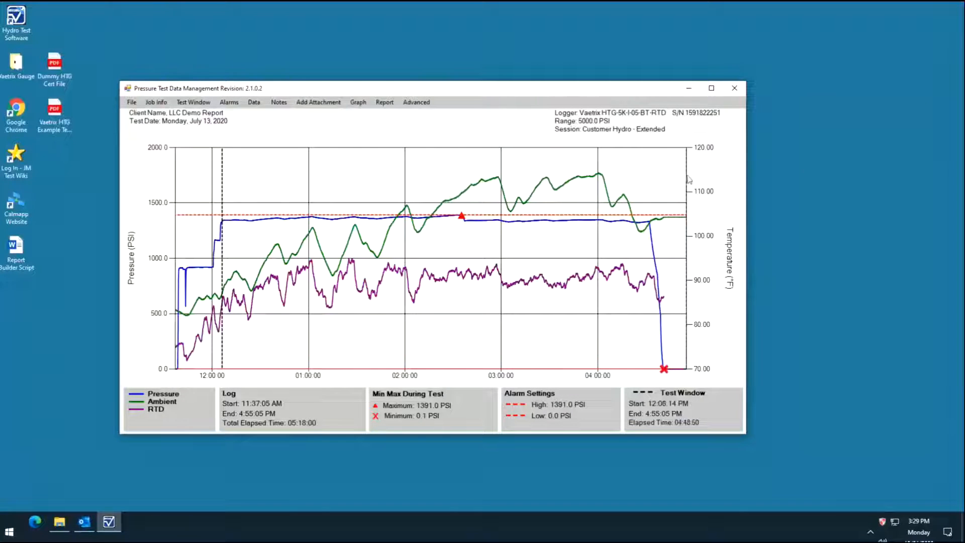
pyautogui.moveTo(686, 175)
pyautogui.mouseDown()
pyautogui.moveTo(659, 181)
pyautogui.moveTo(646, 173)
pyautogui.mouseUp()
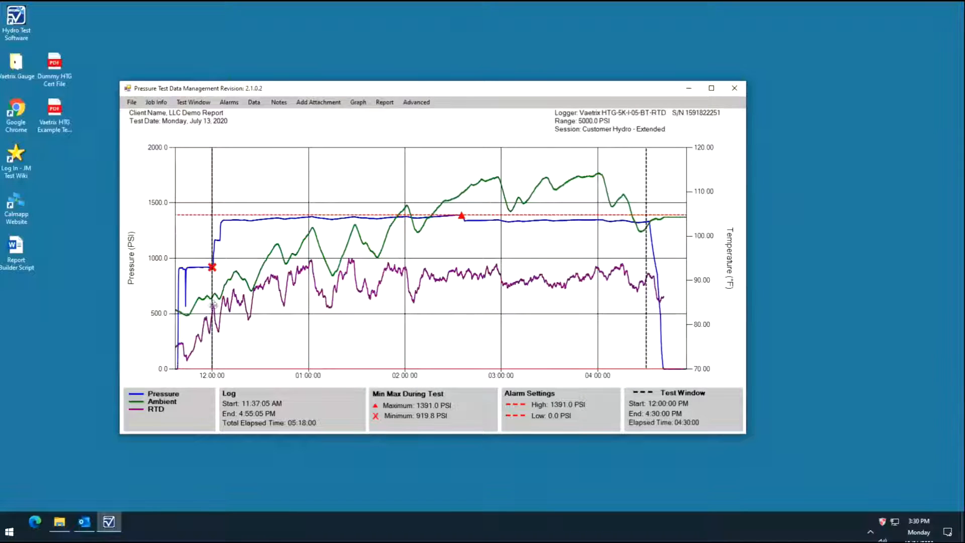
# Hide the test window on the graph and show it again
pyautogui.click(205, 103)
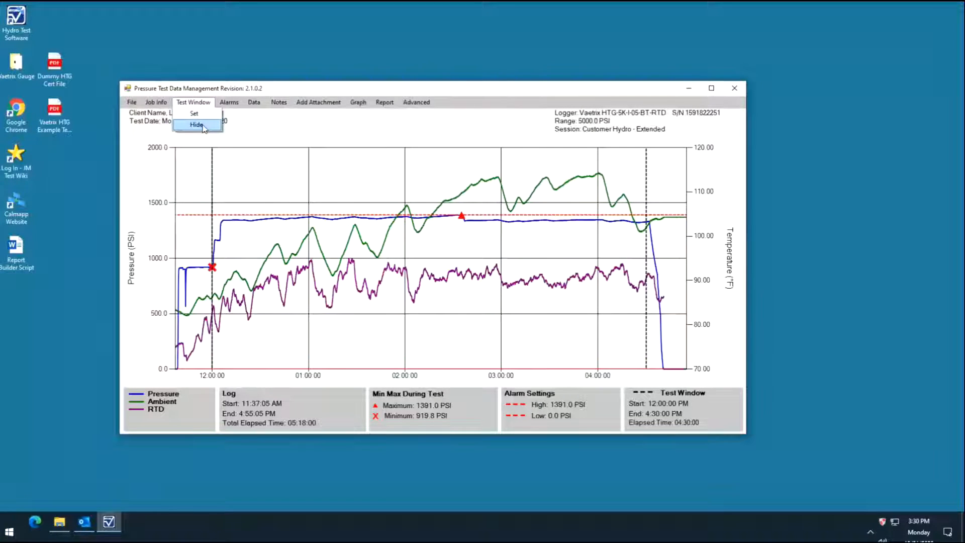
pyautogui.click(203, 127)
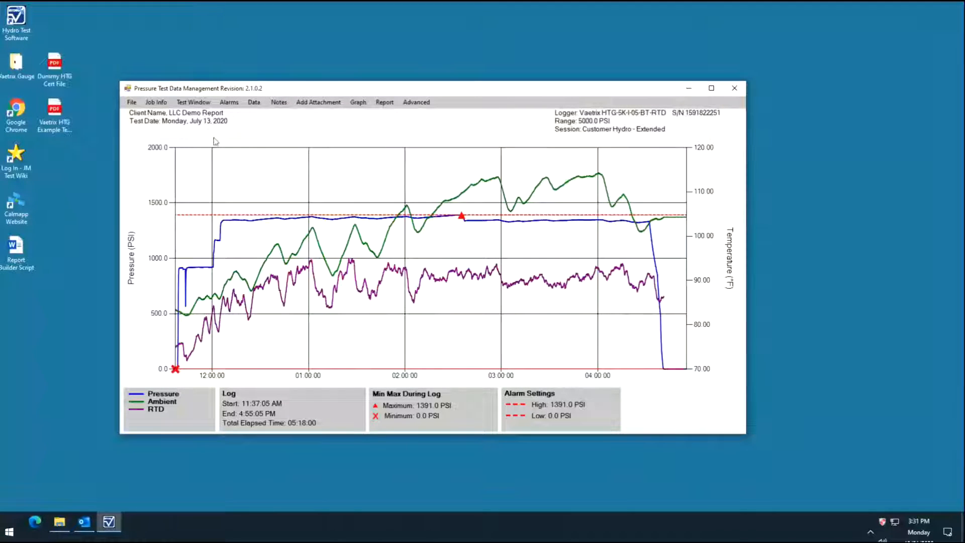
pyautogui.click(211, 103)
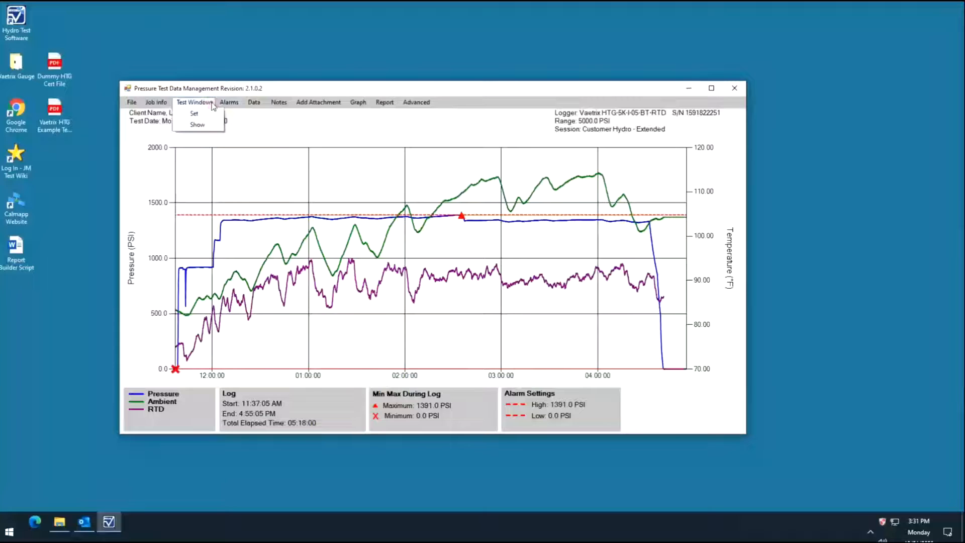
pyautogui.click(199, 125)
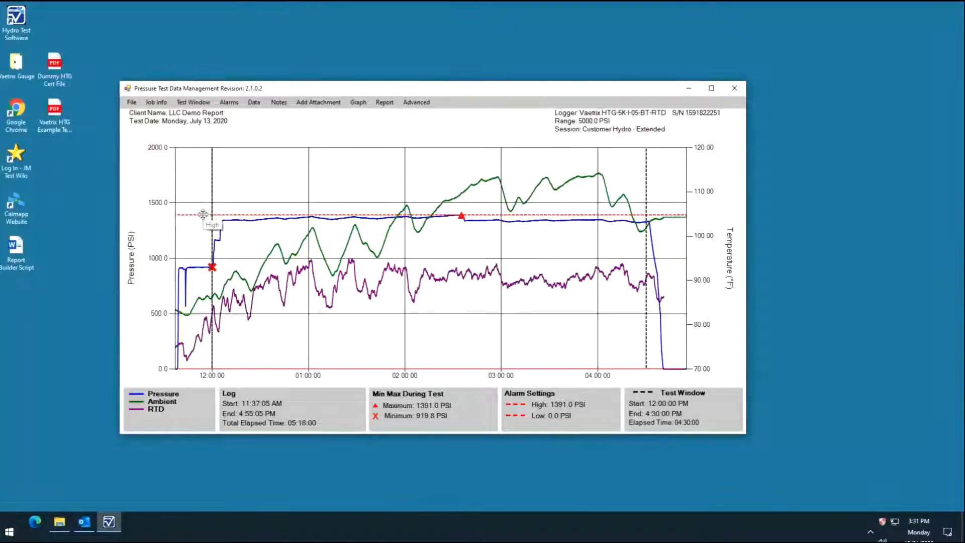
# Raise the high alarm line to about 1437 PSI and the low alarm line to about 1244 PSI on the graph
pyautogui.moveTo(203, 215); pyautogui.dragTo(203, 209)
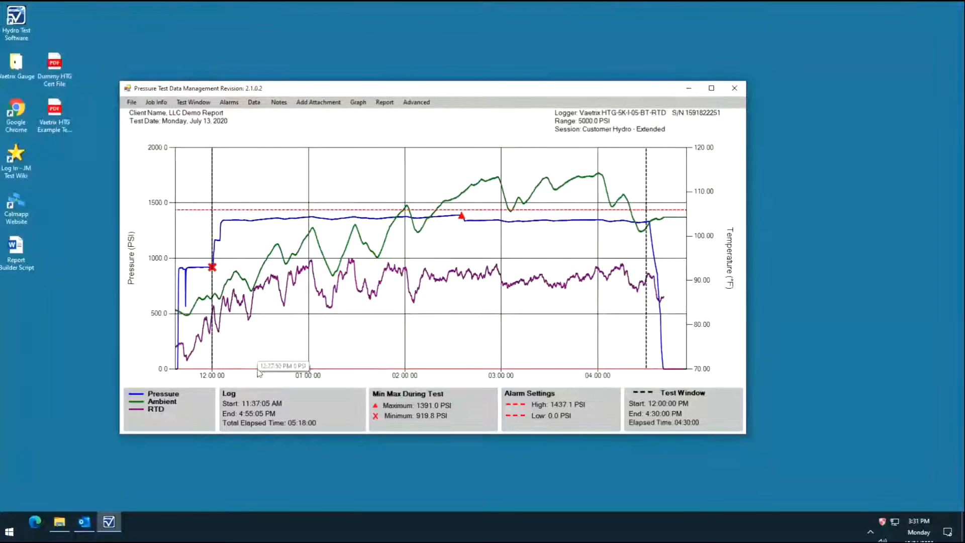
pyautogui.moveTo(259, 372)
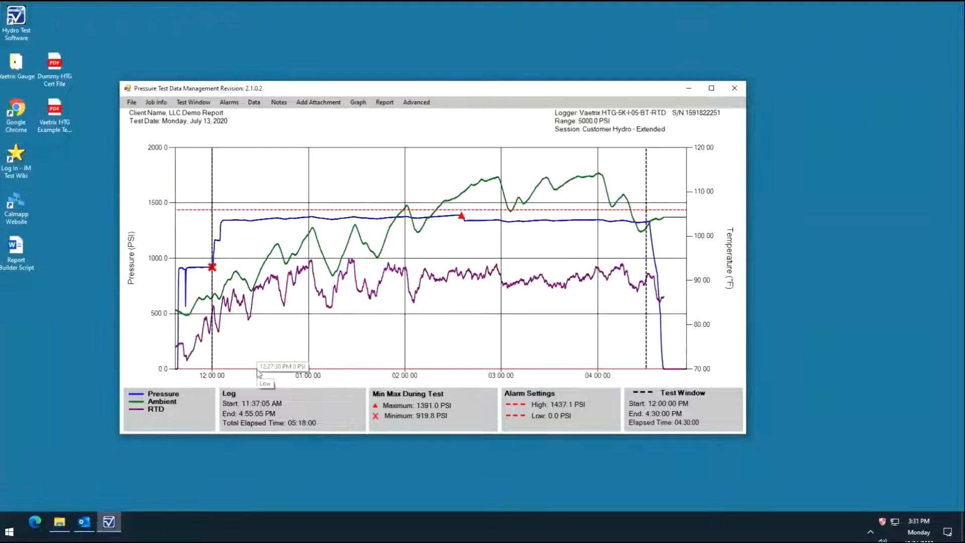
pyautogui.moveTo(257, 369); pyautogui.dragTo(294, 231)
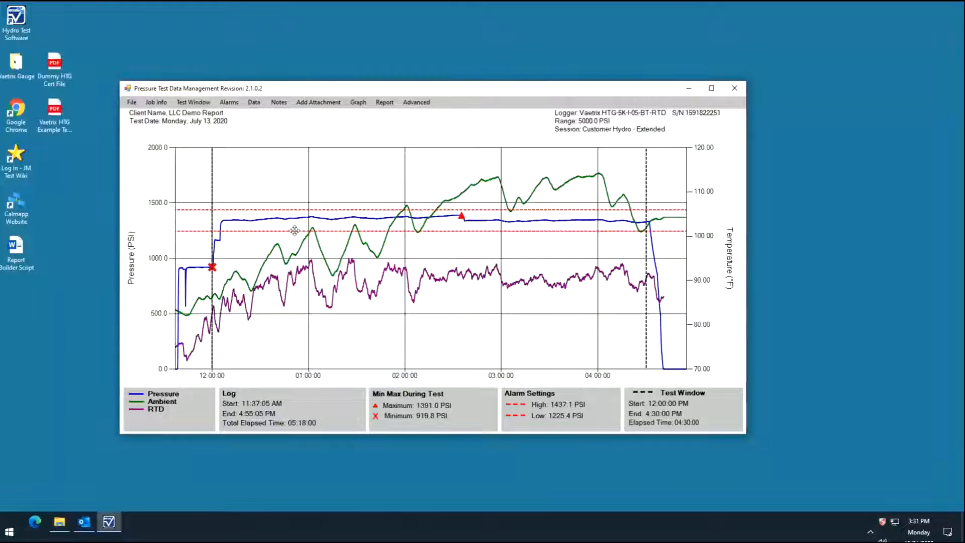
# Set the high alarm to exactly 1400 PSI in the alarm settings
pyautogui.click(229, 103)
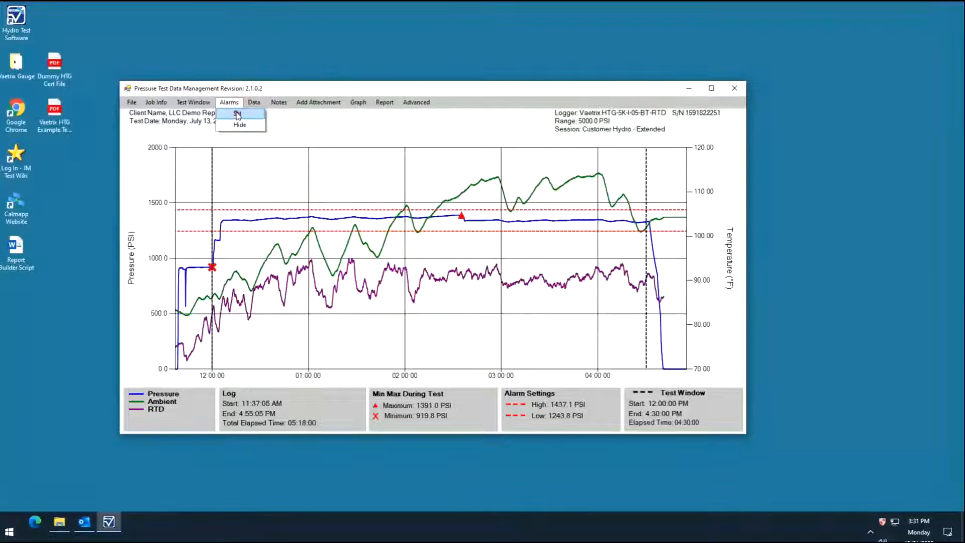
pyautogui.click(237, 115)
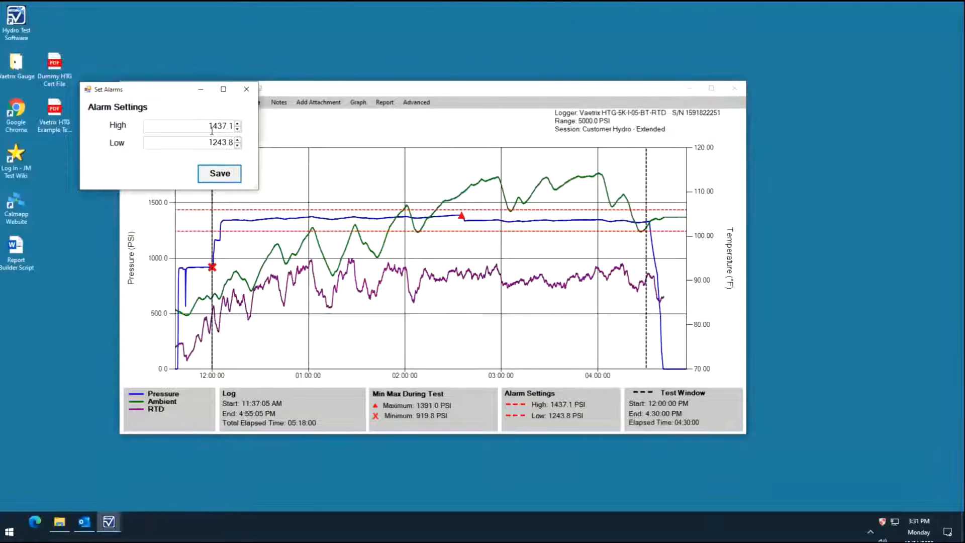
pyautogui.click(211, 129)
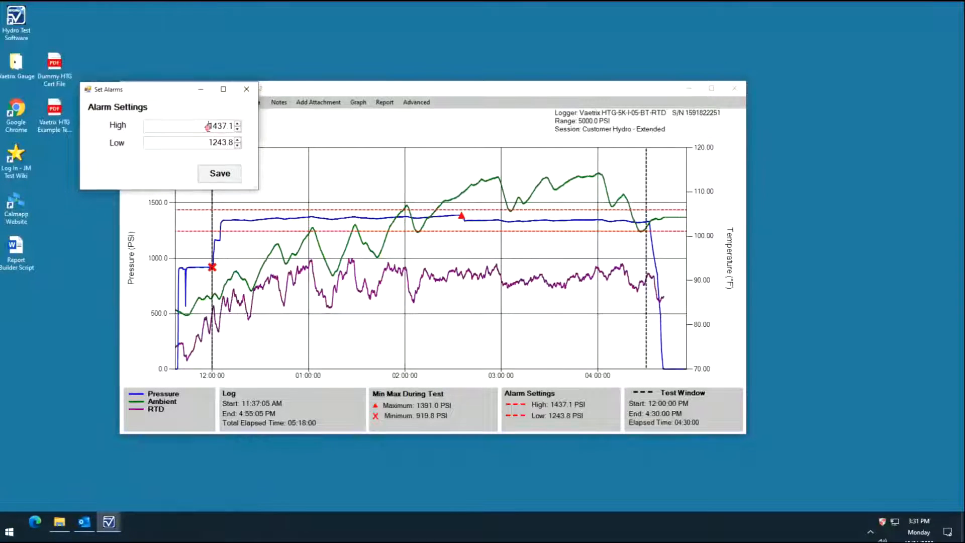
pyautogui.doubleClick(208, 127)
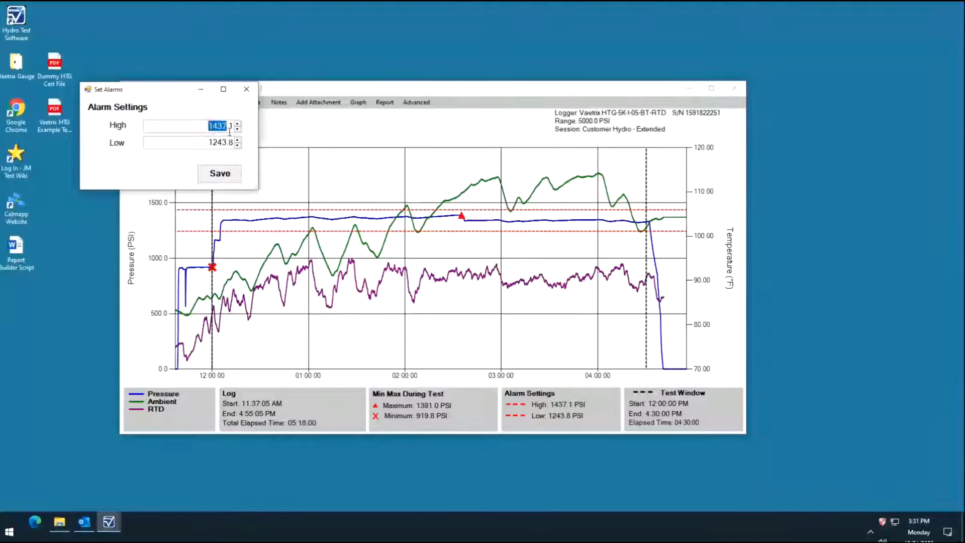
pyautogui.moveTo(230, 132); pyautogui.dragTo(233, 134)
pyautogui.write('14')
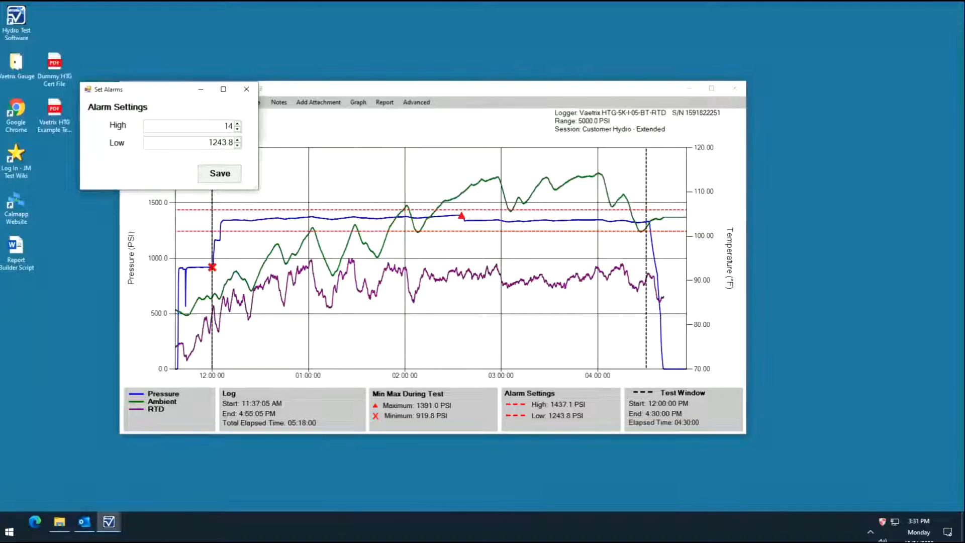
pyautogui.write('00')
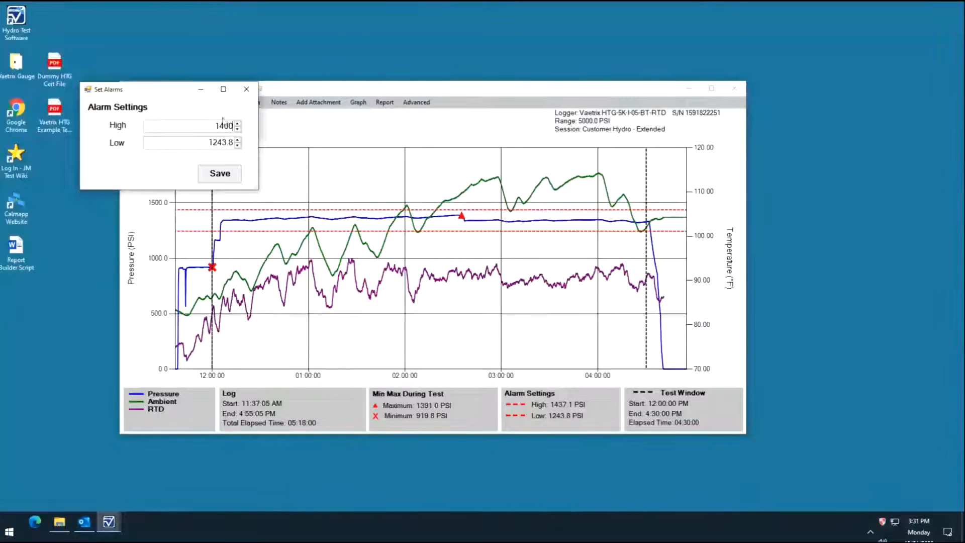
pyautogui.press('Return')
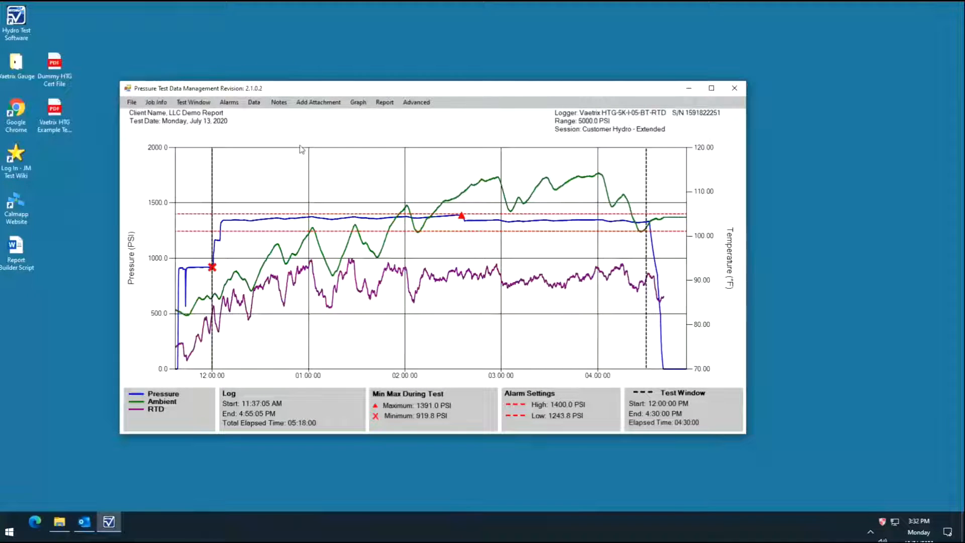
# Show the logged data points on the graph and hide them again
pyautogui.click(267, 104)
pyautogui.click(275, 105)
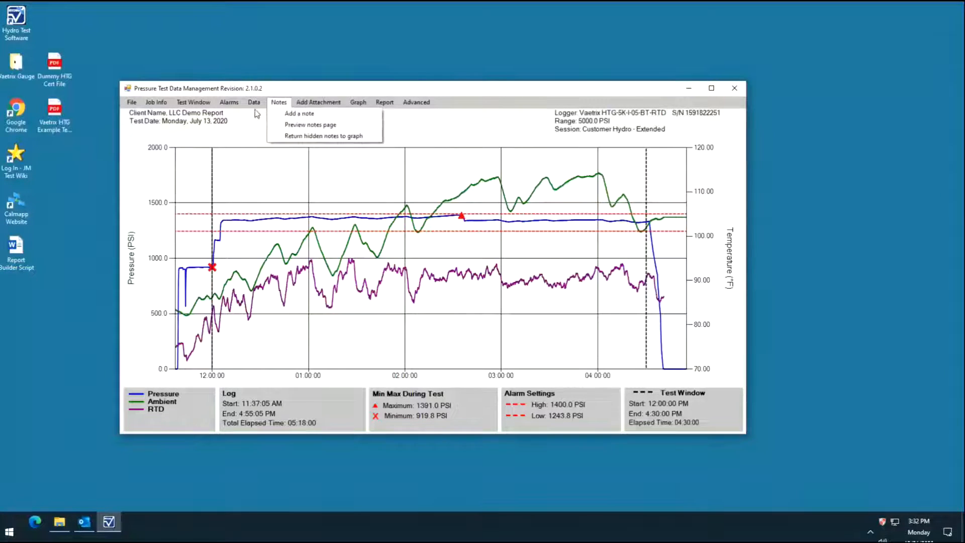
pyautogui.moveTo(261, 107)
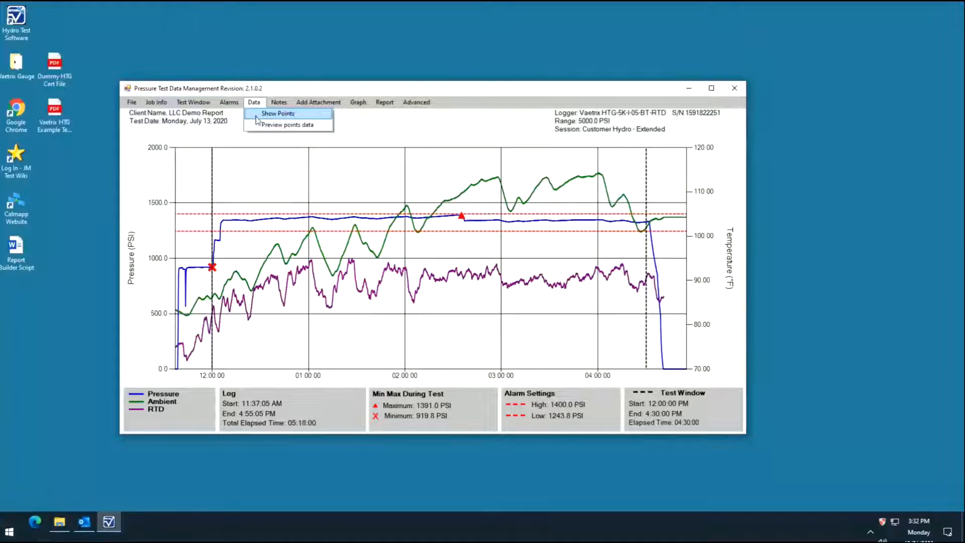
pyautogui.click(257, 117)
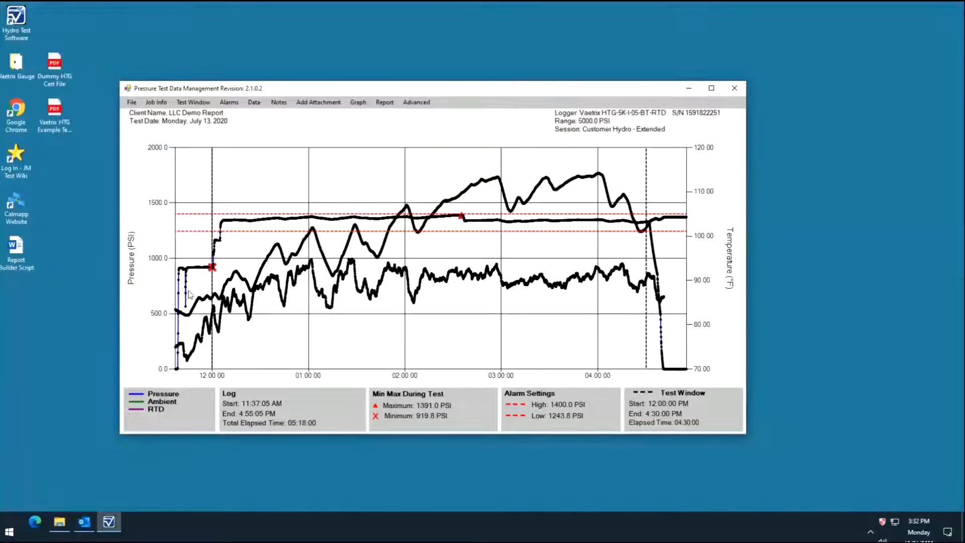
pyautogui.click(260, 107)
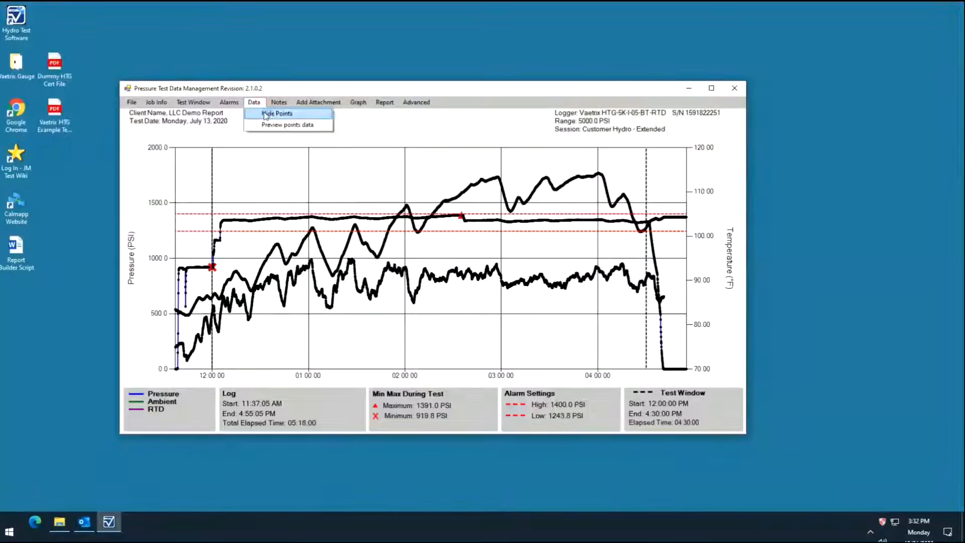
pyautogui.click(266, 115)
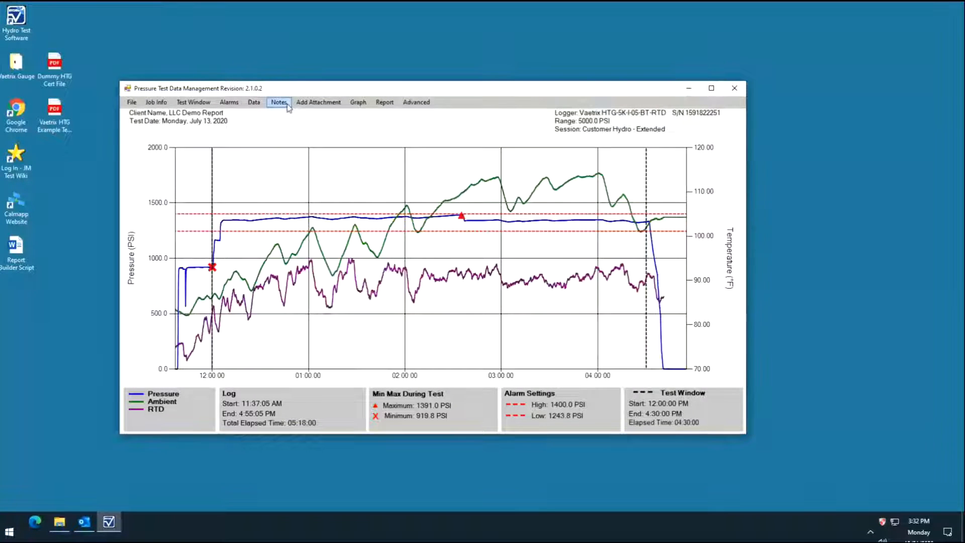
# Add a note reading "Pressure Up" with its time stamp included and save it
pyautogui.click(289, 108)
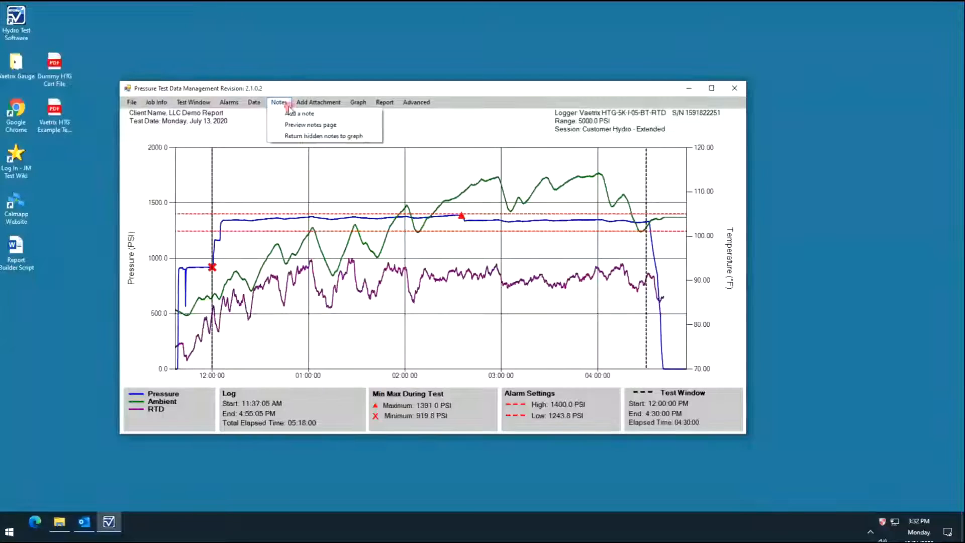
pyautogui.click(331, 115)
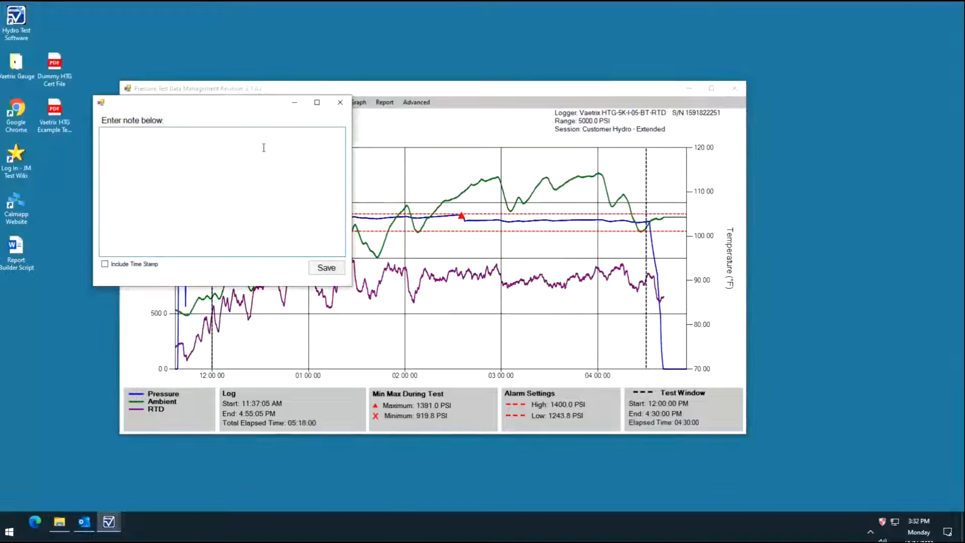
pyautogui.write('Pressure Up')
pyautogui.click(105, 265)
pyautogui.click(311, 270)
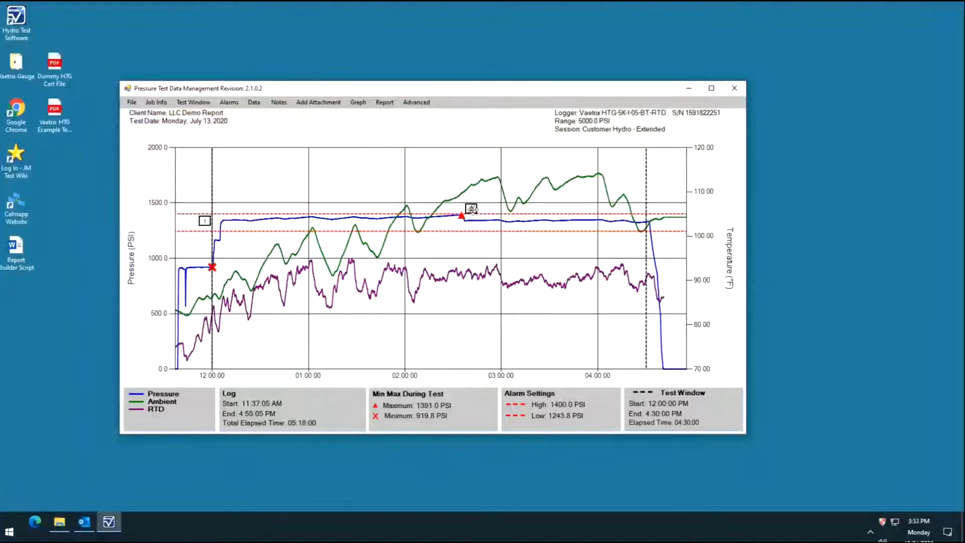
# Extend the note beside the maximum pressure marker to read "Tech bumped the line - pressure dropped" and save it
pyautogui.moveTo(472, 209)
pyautogui.click(471, 208)
pyautogui.doubleClick(471, 208)
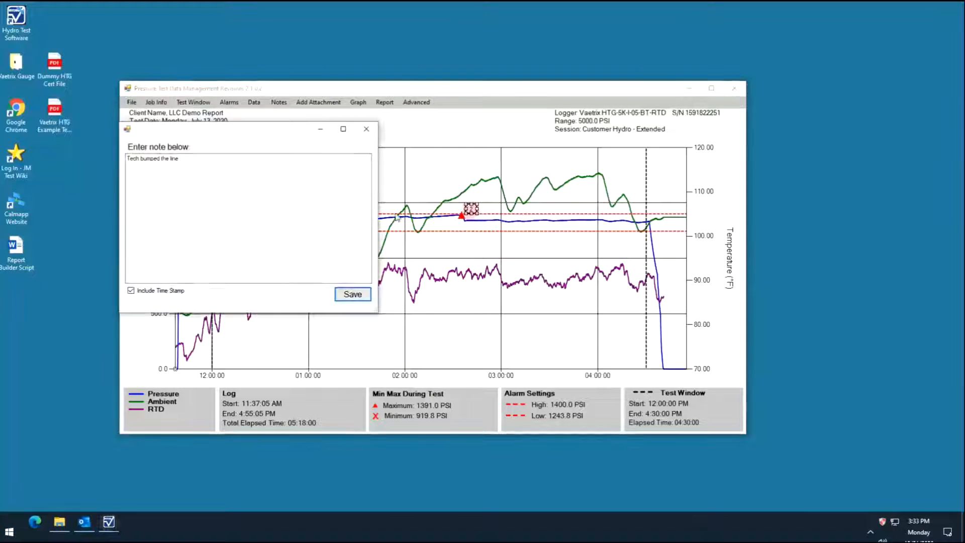
pyautogui.click(196, 160)
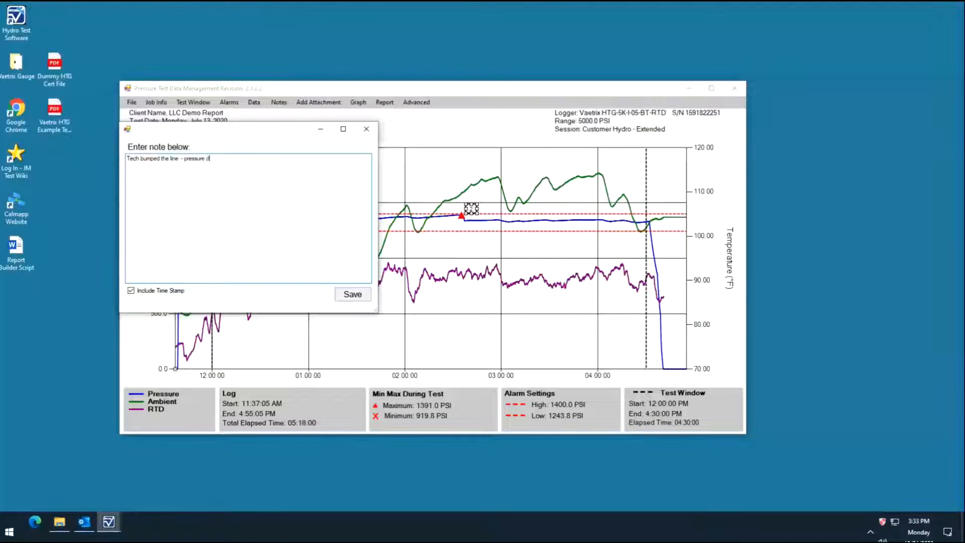
pyautogui.write('- pressure dropped')
pyautogui.click(352, 295)
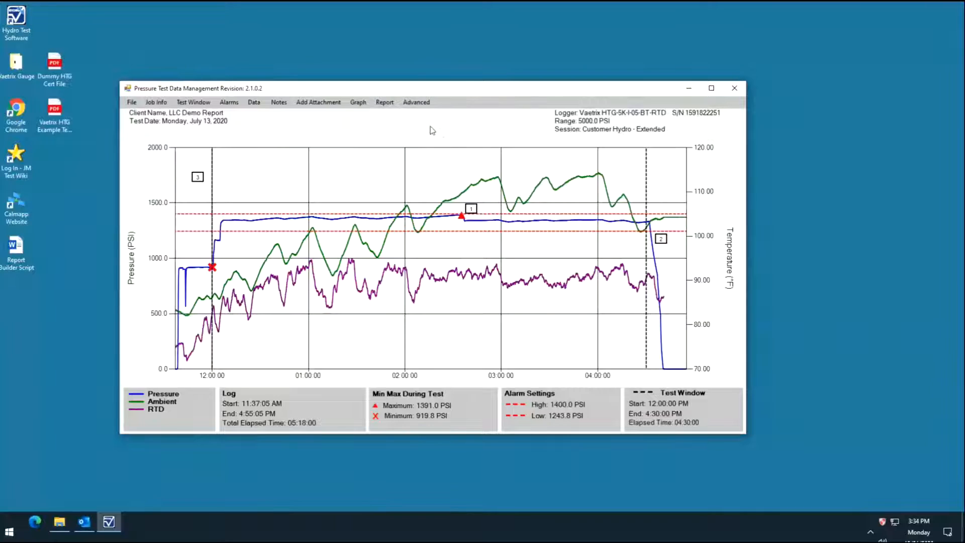
# Attach the PDF "Dummy HTG Cert File" from the Desktop to the report
pyautogui.click(344, 104)
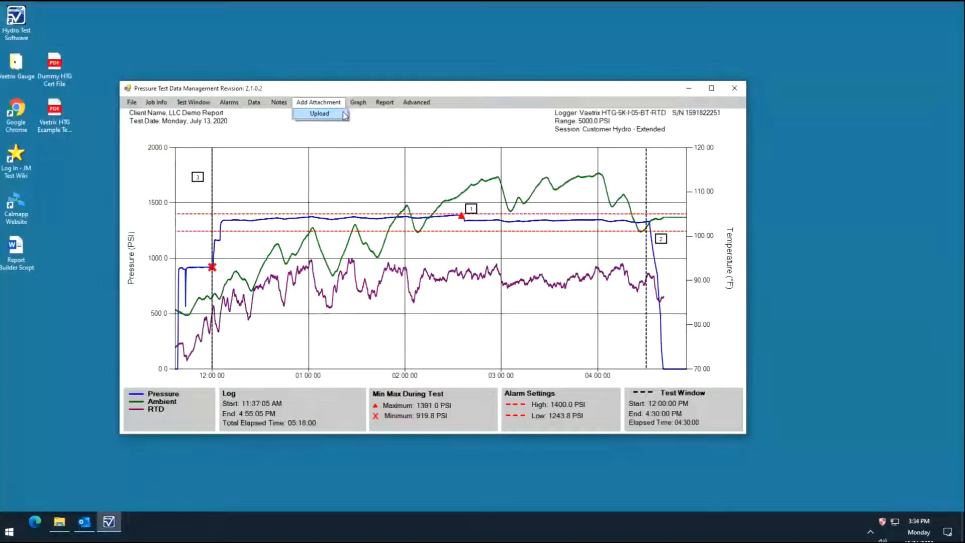
pyautogui.click(343, 113)
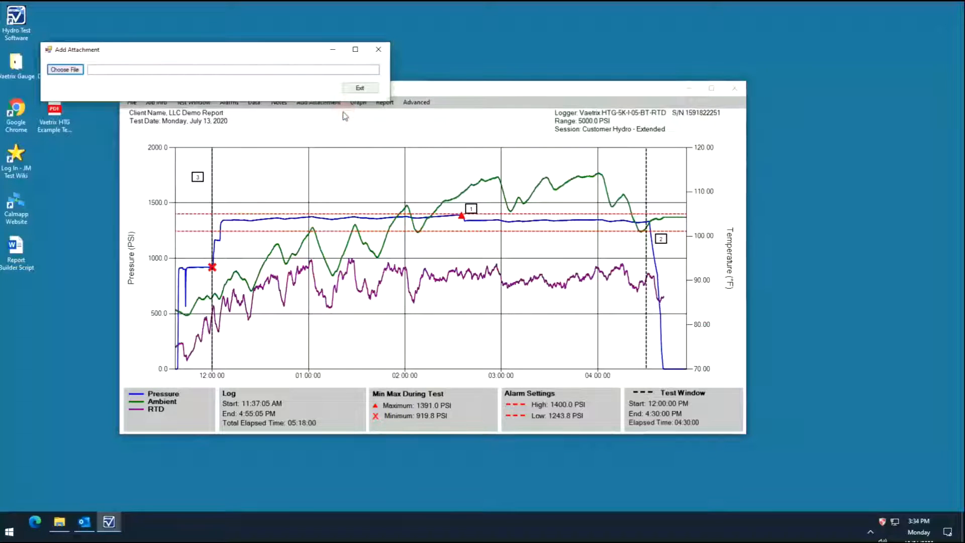
pyautogui.click(65, 69)
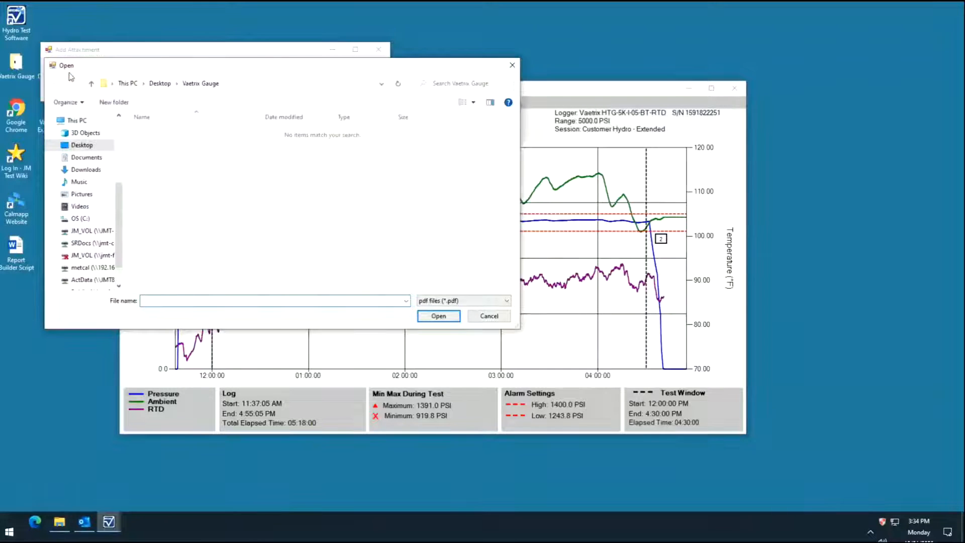
pyautogui.click(84, 145)
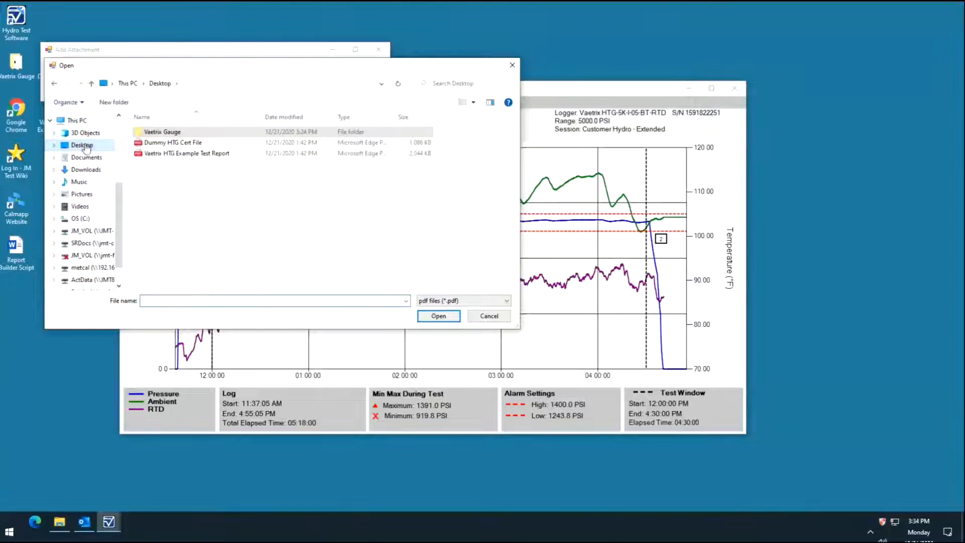
pyautogui.click(183, 143)
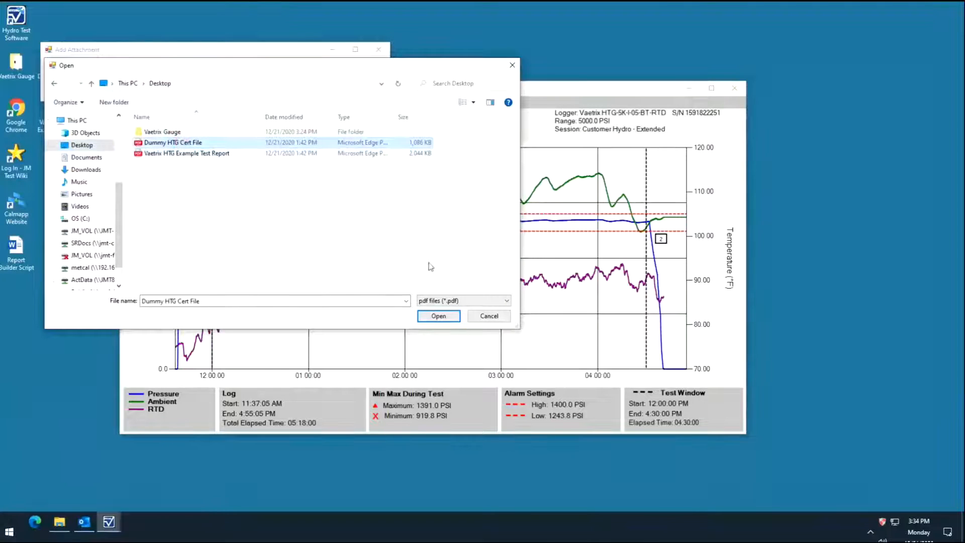
pyautogui.click(437, 316)
# Open the graph's paper size options and accept A4 (8.5" x 11")
pyautogui.click(366, 103)
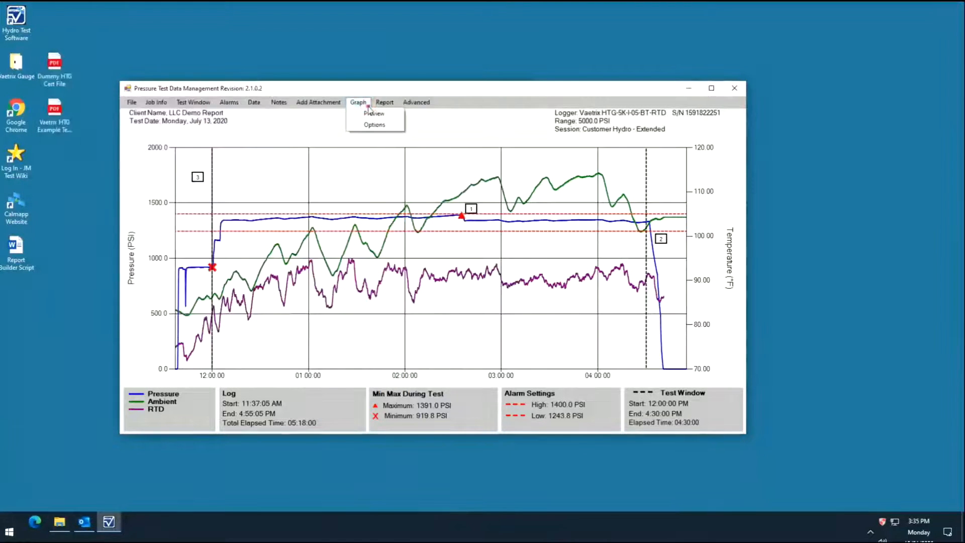
pyautogui.click(397, 127)
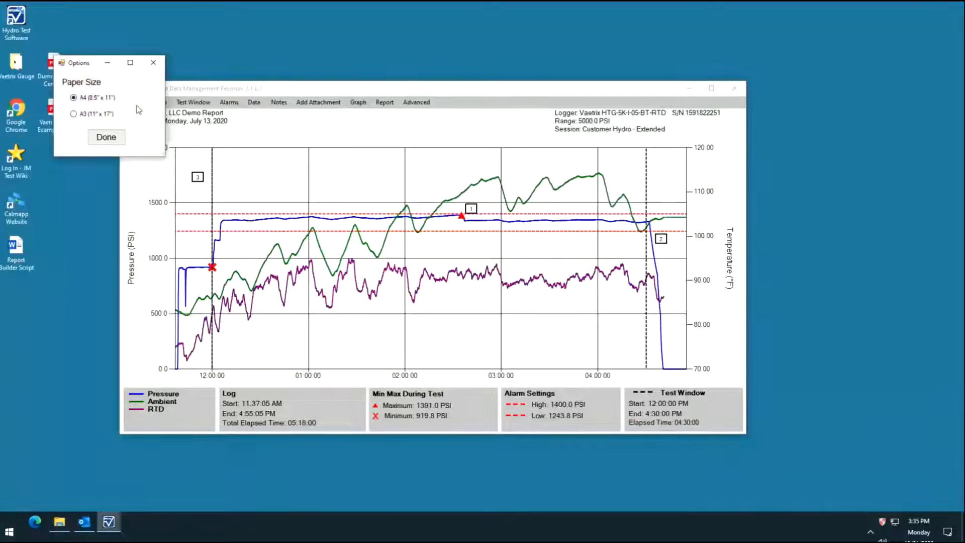
pyautogui.click(95, 143)
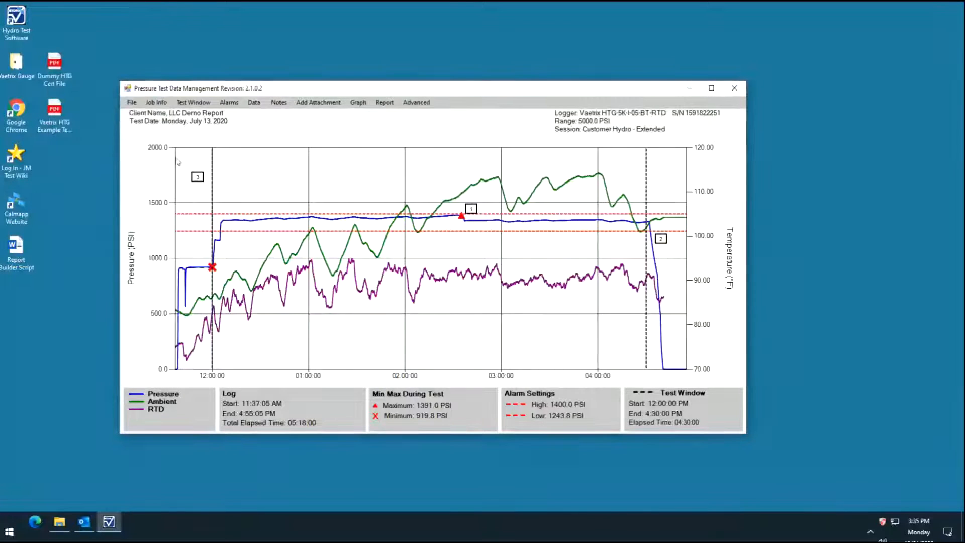
# Reorder the report contents so Graph, Notes and the certificate attachment follow the Cover Sheet, ahead of the Data Table
pyautogui.click(397, 108)
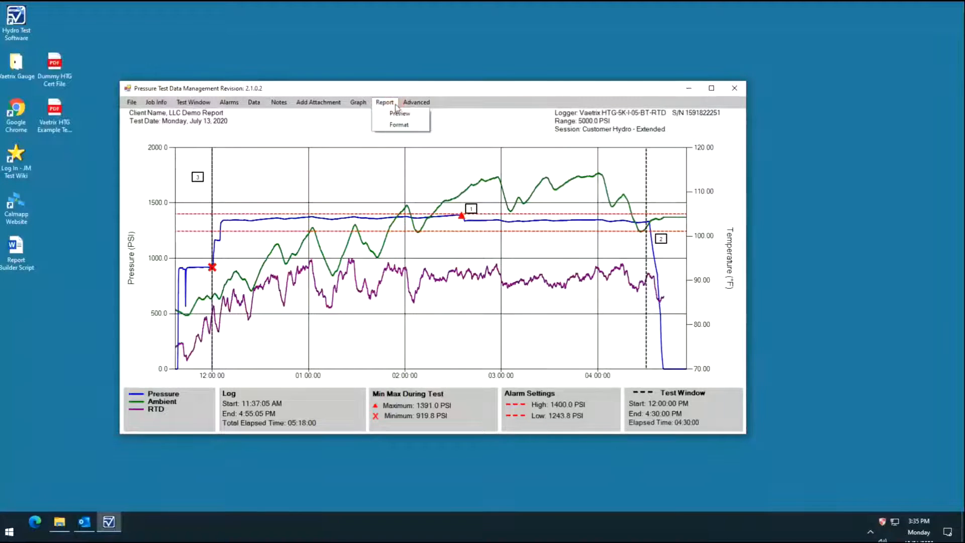
pyautogui.click(415, 126)
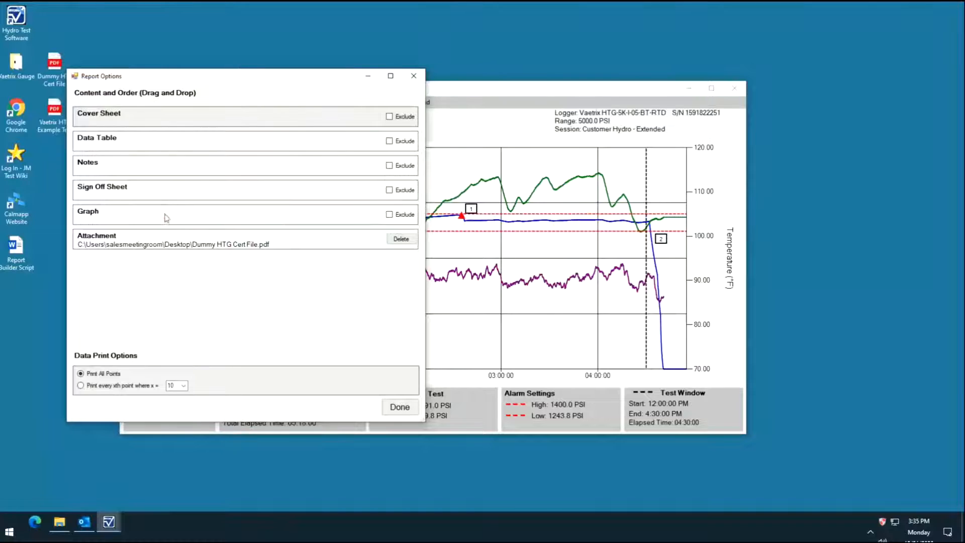
pyautogui.moveTo(166, 216); pyautogui.dragTo(168, 146)
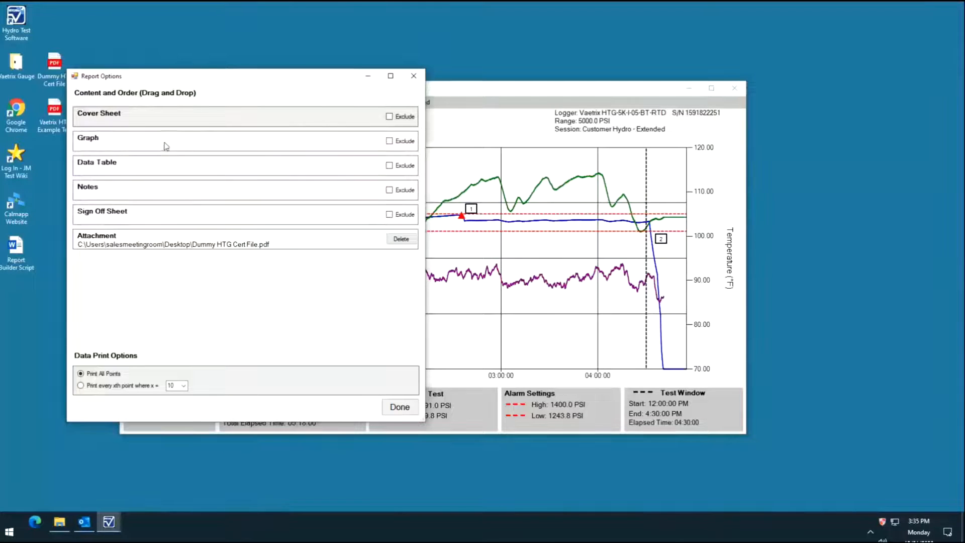
pyautogui.moveTo(148, 190); pyautogui.dragTo(153, 169)
pyautogui.moveTo(148, 241); pyautogui.dragTo(149, 193)
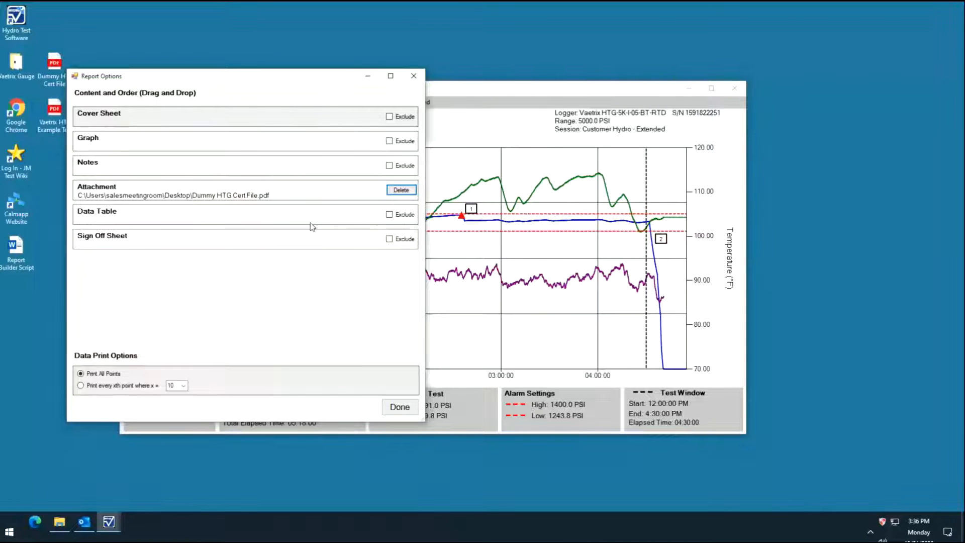
# Exclude the Data Table and Cover Sheet from the report, include both again and accept the report options
pyautogui.click(389, 215)
pyautogui.click(389, 117)
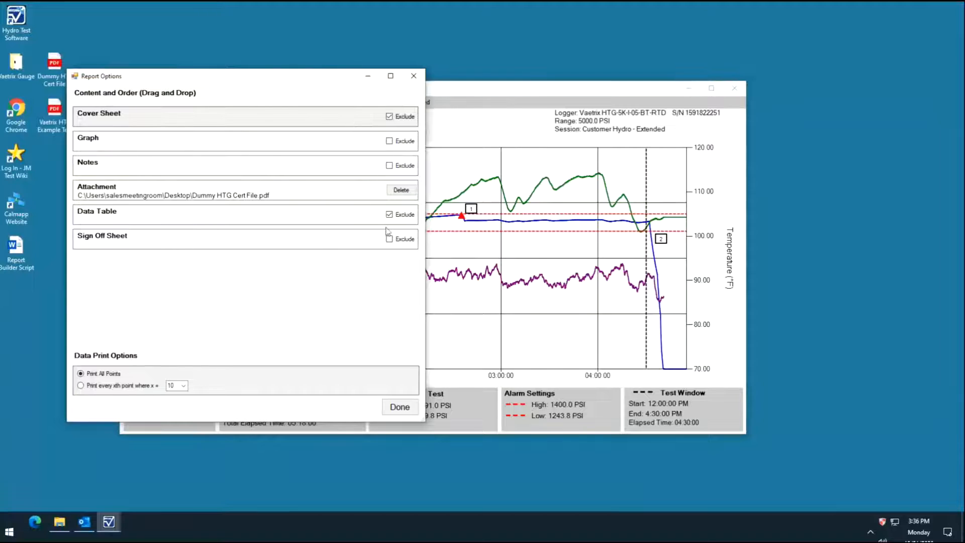
pyautogui.click(389, 117)
pyautogui.click(389, 215)
pyautogui.click(386, 411)
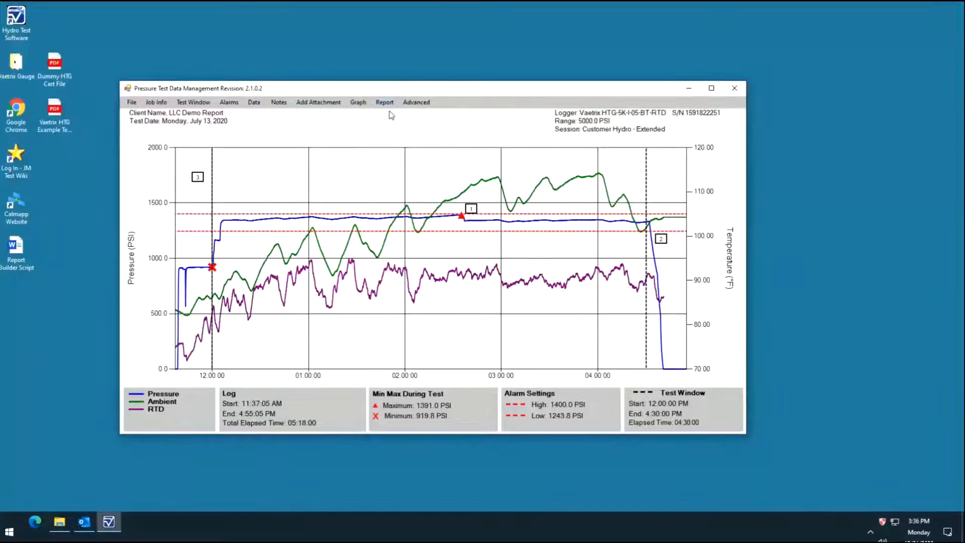
# Save the report to the Desktop as an .rpt report file named "Client Name, LLC Demo Report Report"
pyautogui.click(135, 104)
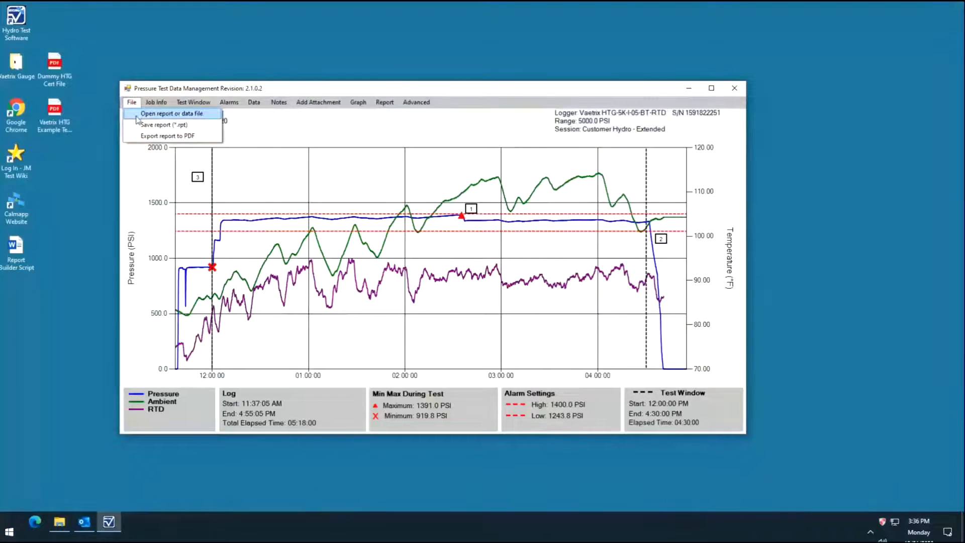
pyautogui.click(137, 125)
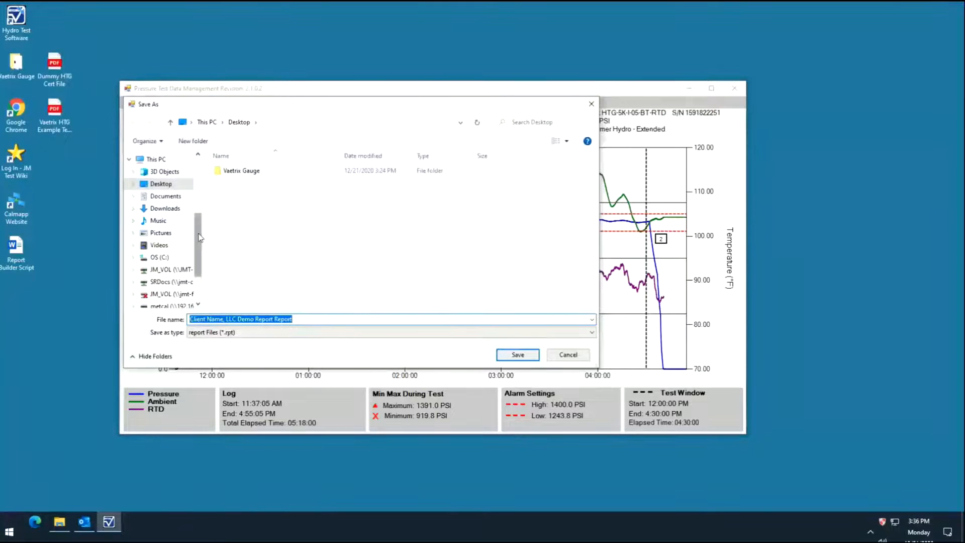
pyautogui.moveTo(199, 236); pyautogui.dragTo(201, 173)
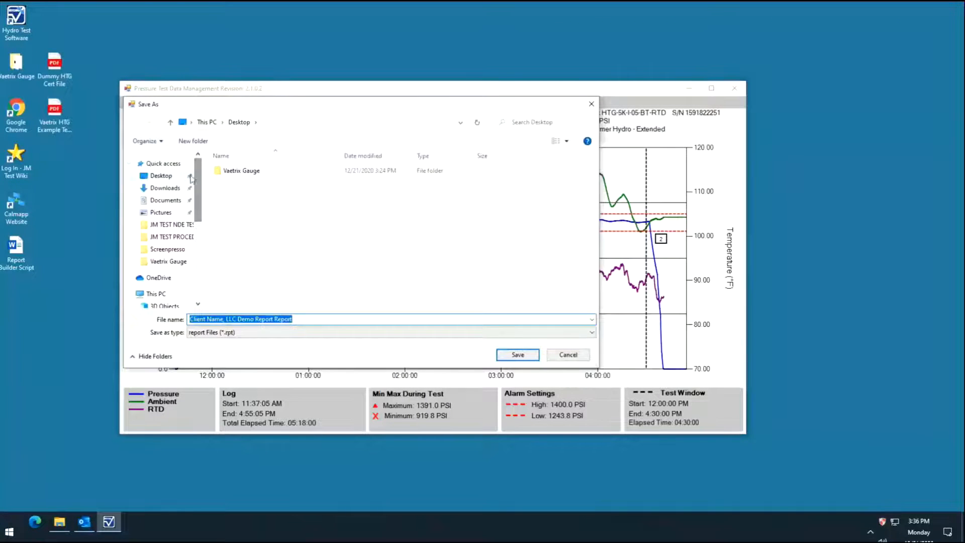
pyautogui.click(174, 175)
pyautogui.click(301, 319)
pyautogui.click(298, 319)
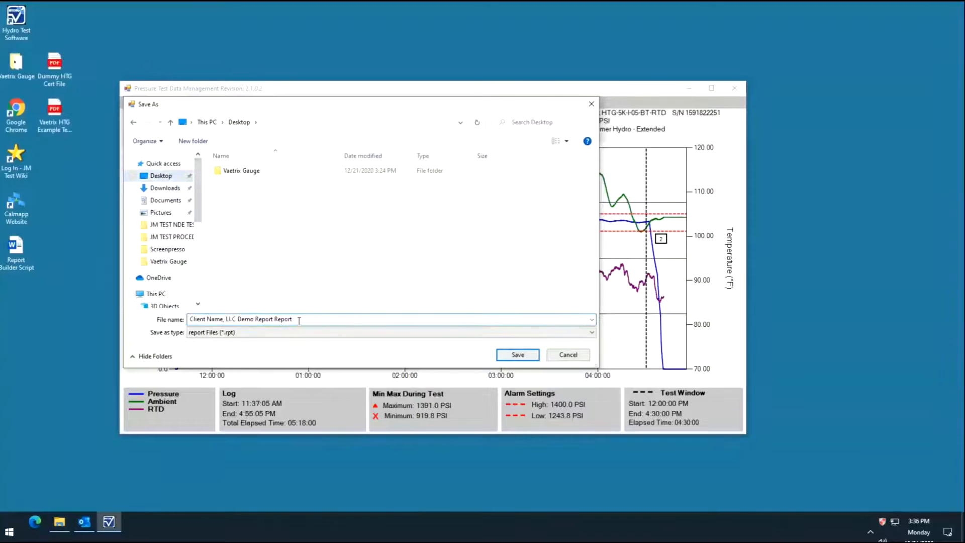
pyautogui.click(518, 355)
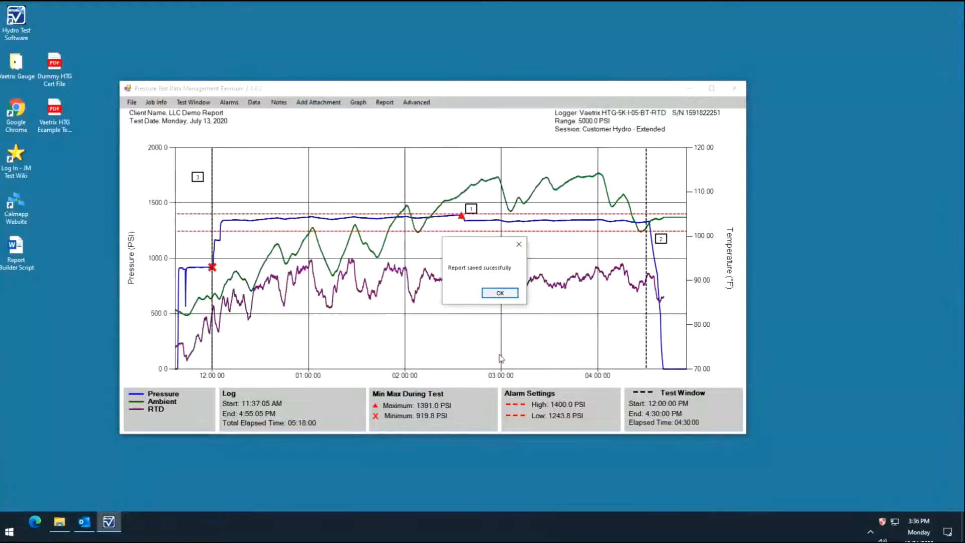
pyautogui.click(511, 296)
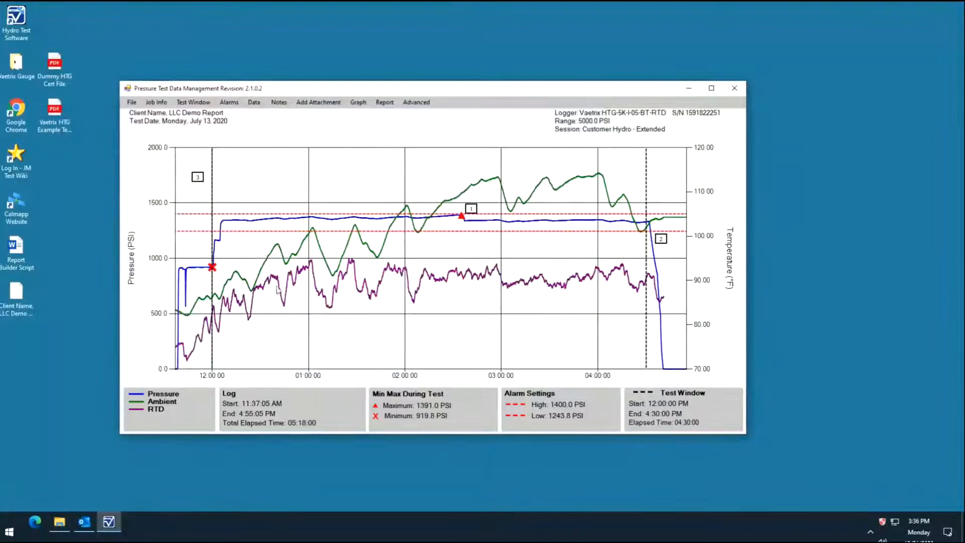
# Export the report to the Desktop as a PDF named "Client Name, LLC Demo Report Report" and minimize the program window
pyautogui.click(131, 102)
pyautogui.click(131, 134)
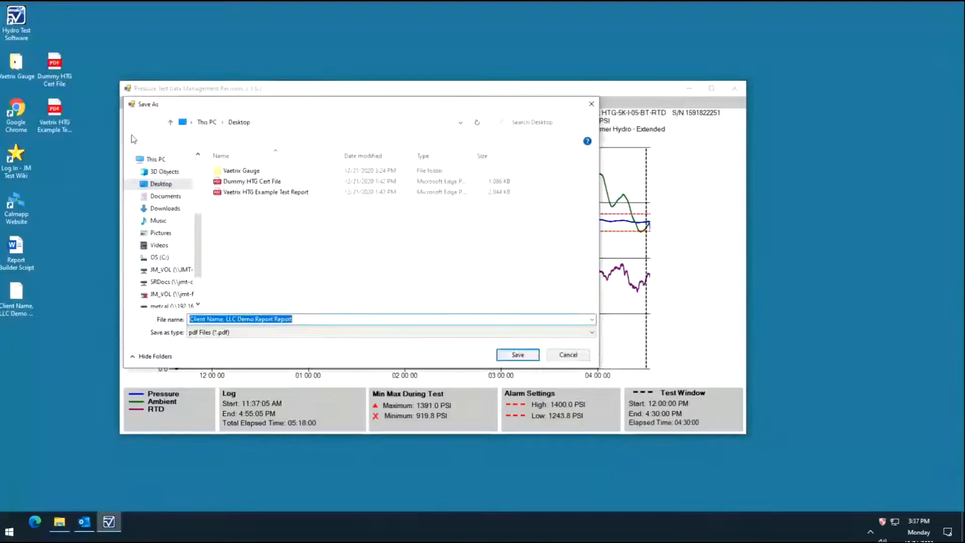
pyautogui.moveTo(198, 175); pyautogui.dragTo(200, 168)
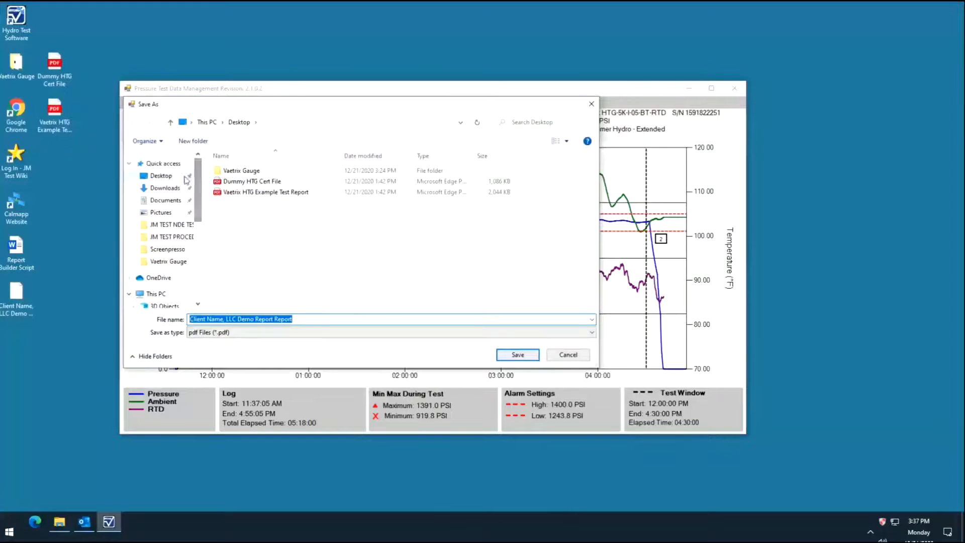
pyautogui.click(184, 176)
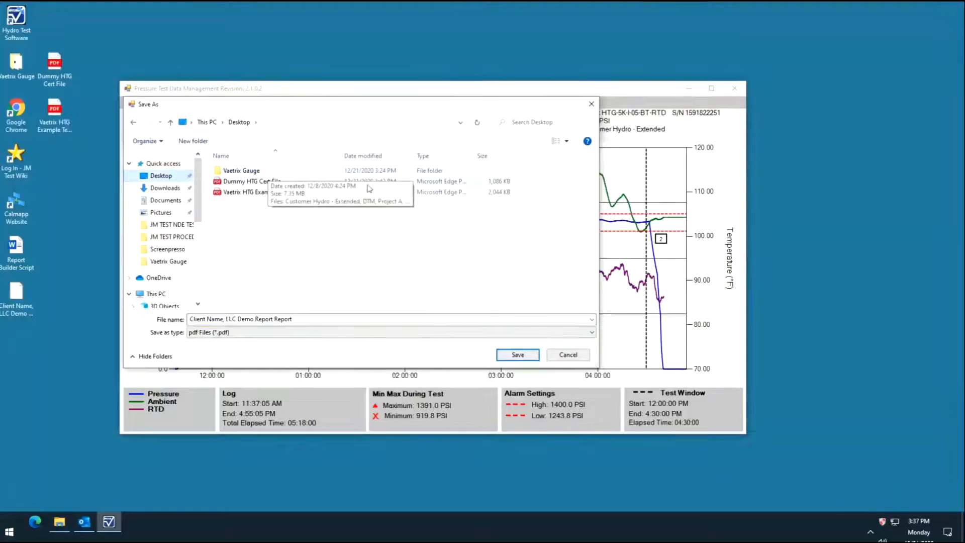
pyautogui.click(517, 355)
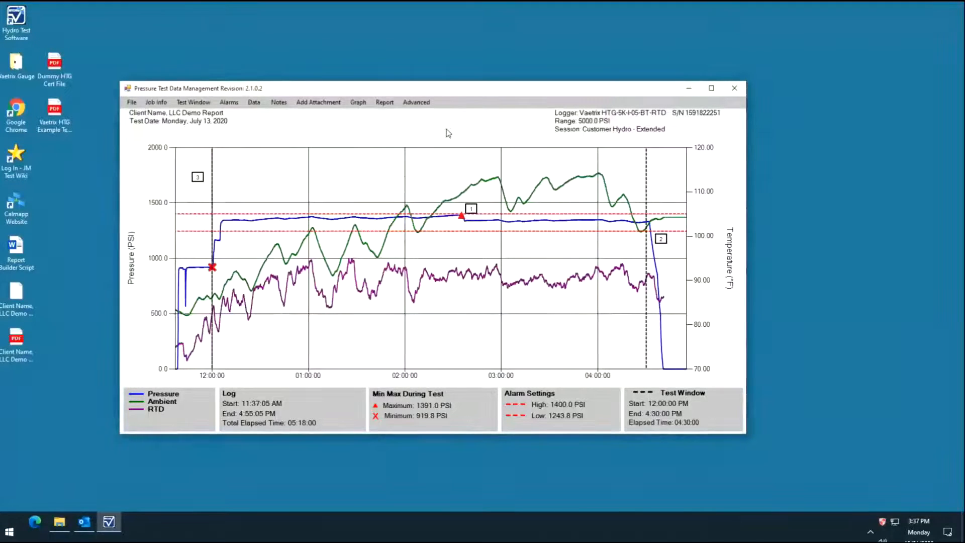
pyautogui.click(693, 88)
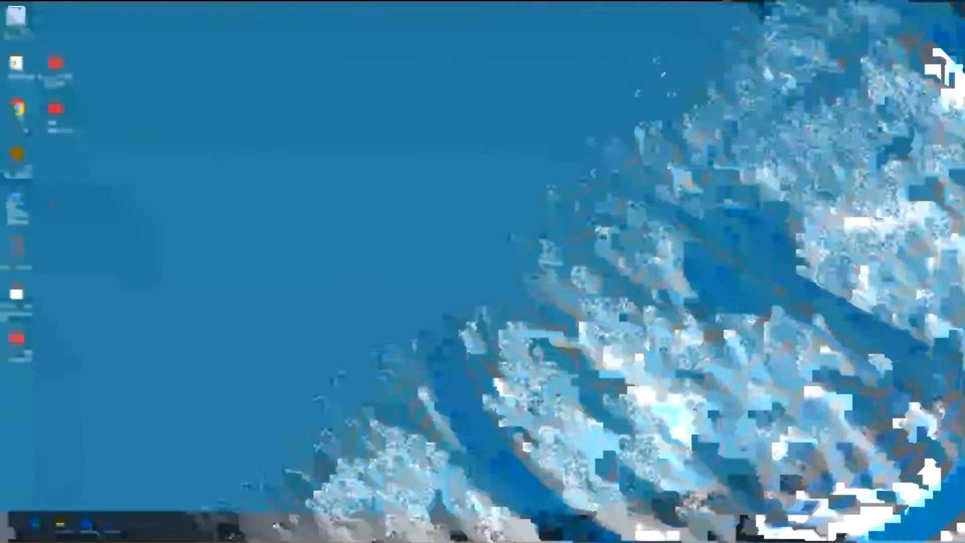